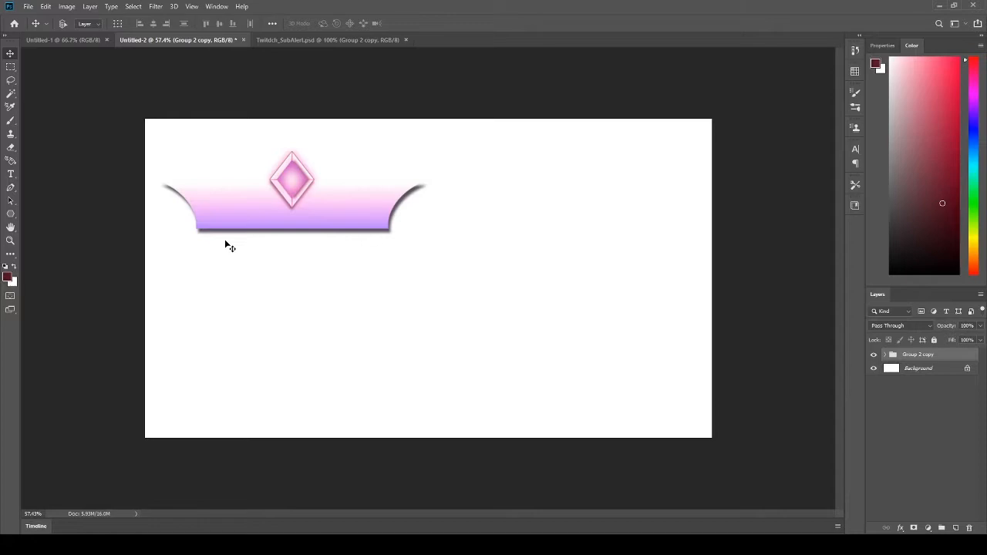
Step: Reposition and lock the reference banner group, and add a new layer directly above the background
{"action": "left_click_drag", "start_coordinate": [225, 245], "coordinate": [216, 223]}
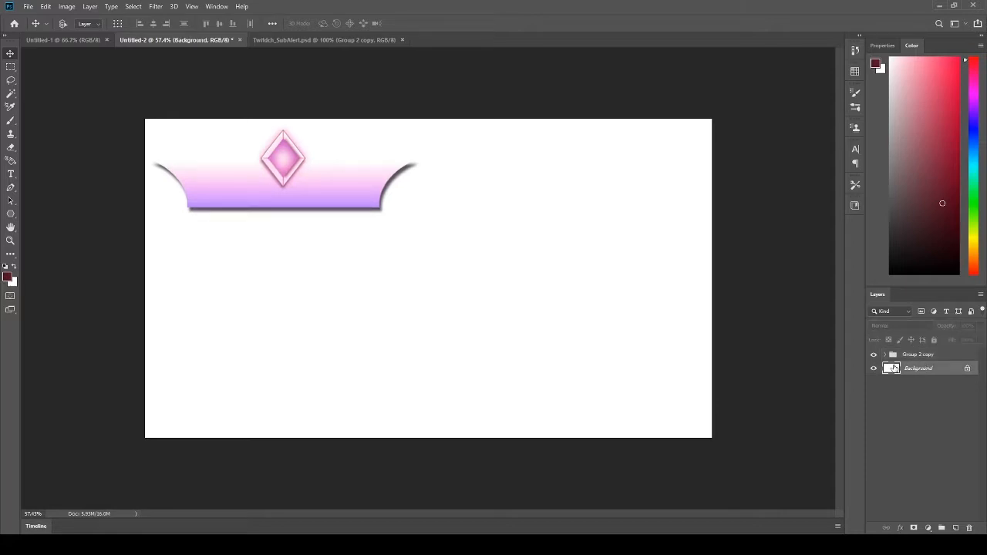
{"action": "left_click", "coordinate": [934, 340]}
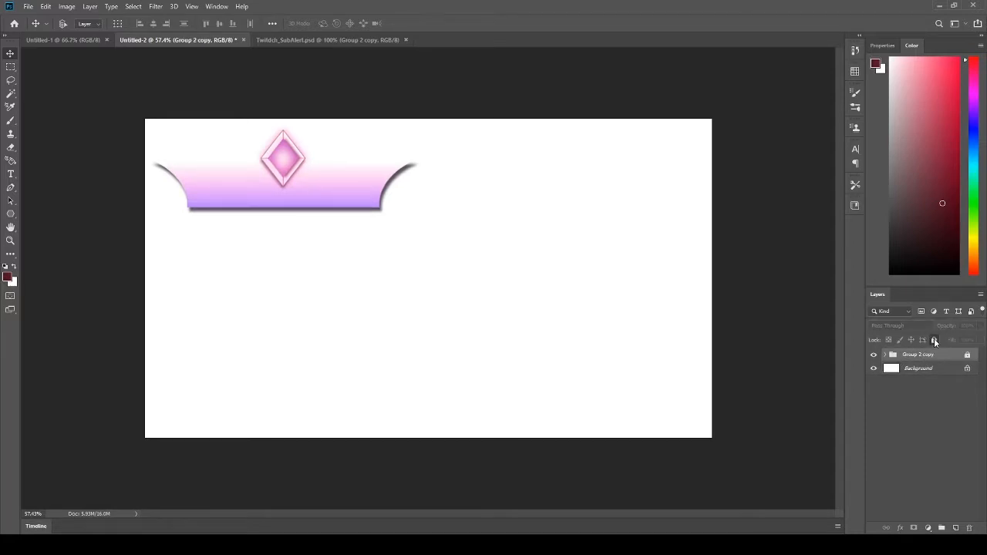
{"action": "left_click", "coordinate": [940, 372]}
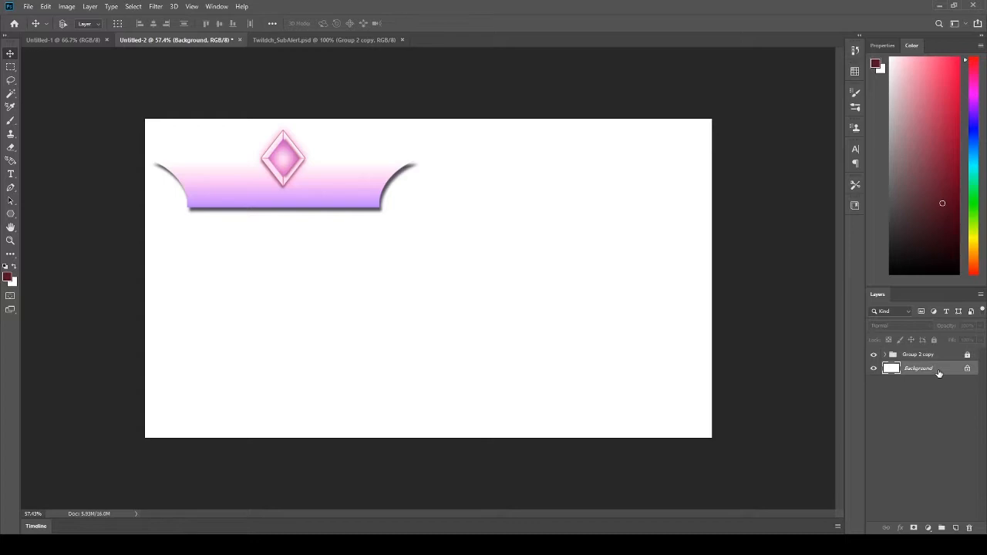
{"action": "left_click", "coordinate": [956, 528]}
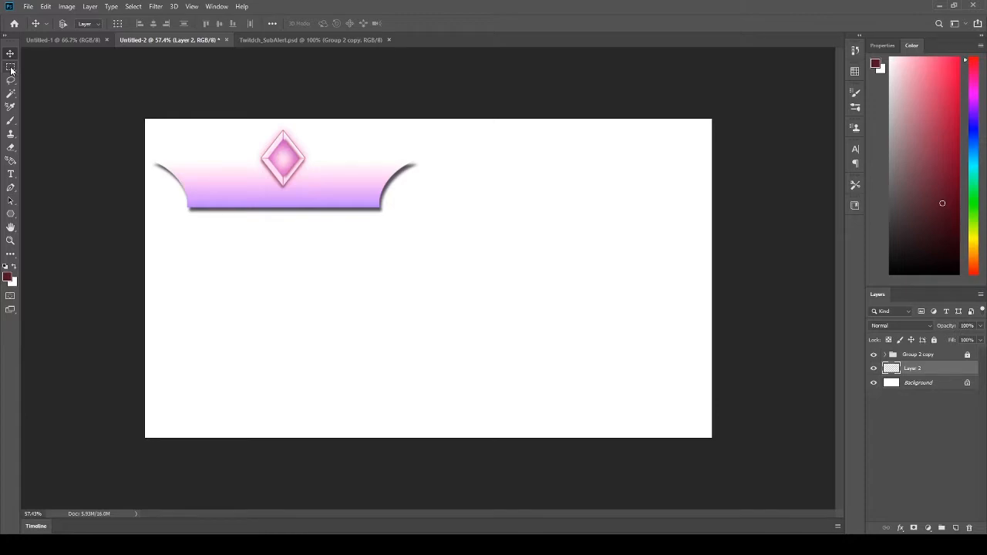
Step: Fill a wide rectangular selection below the reference banner with purple on the new layer
{"action": "left_click", "coordinate": [12, 216]}
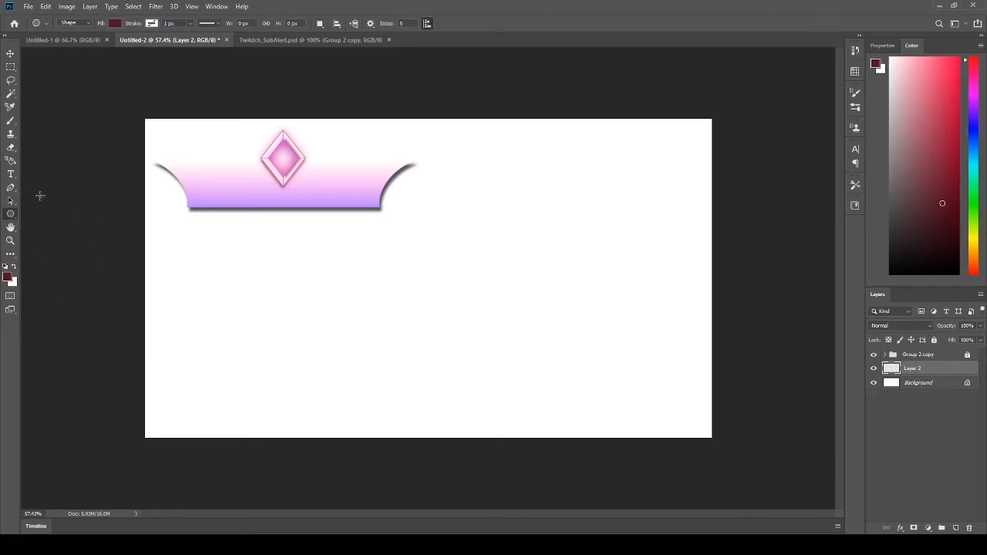
{"action": "left_click", "coordinate": [11, 67]}
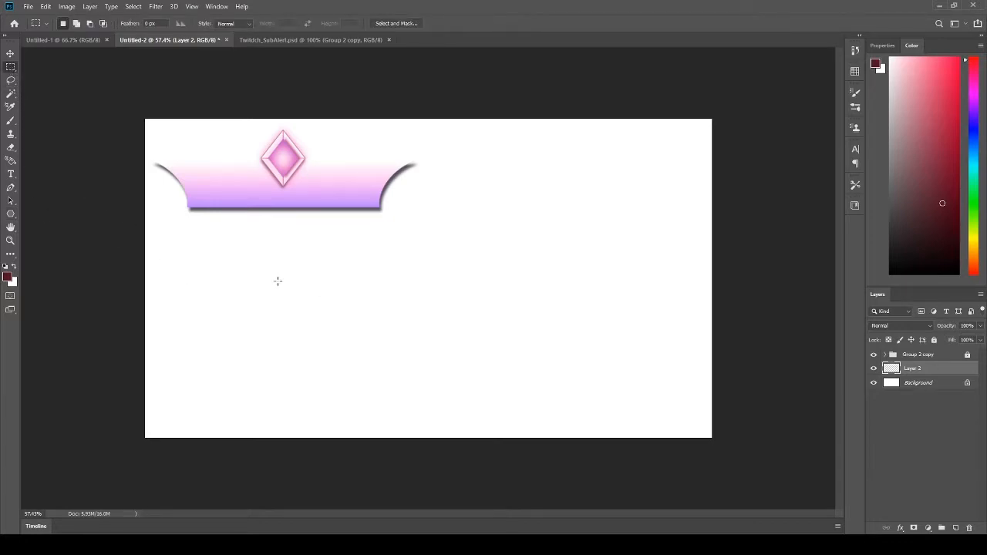
{"action": "left_click_drag", "start_coordinate": [243, 282], "coordinate": [497, 371]}
{"action": "left_click", "coordinate": [975, 108]}
{"action": "left_click", "coordinate": [959, 134]}
{"action": "mouse_move", "coordinate": [985, 134]}
{"action": "left_mouse_down"}
{"action": "mouse_move", "coordinate": [984, 58]}
{"action": "mouse_move", "coordinate": [934, 71]}
{"action": "mouse_move", "coordinate": [923, 34]}
{"action": "mouse_move", "coordinate": [924, 67]}
{"action": "left_mouse_up"}
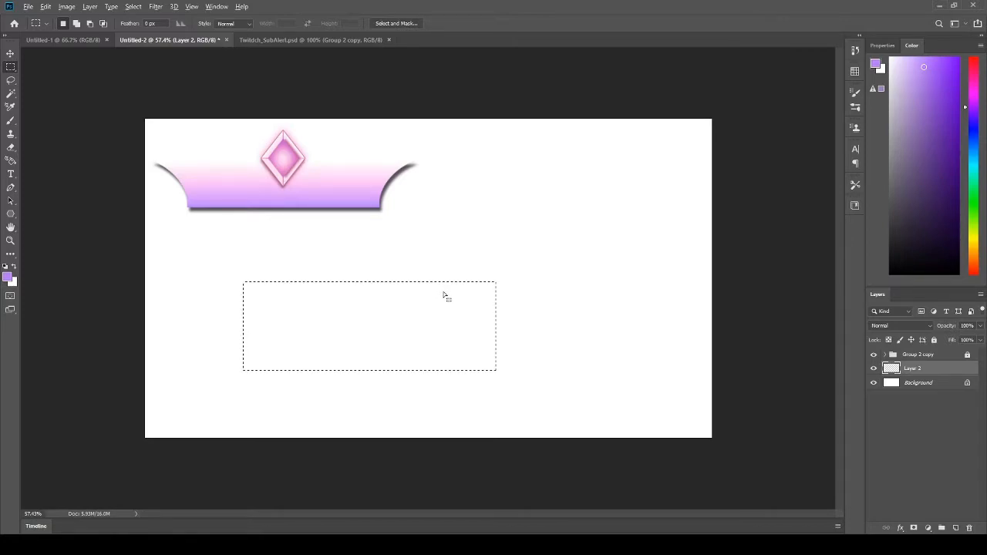
{"action": "key", "text": "alt+BackSpace"}
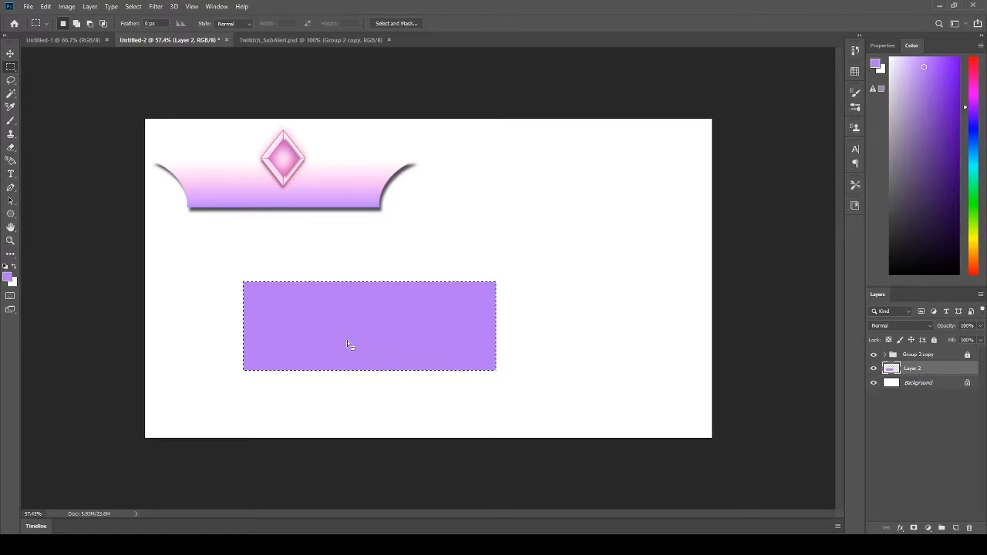
Step: Paint the selected rectangle pale lavender with the Brush at full opacity, and clear the selection
{"action": "key", "text": "b"}
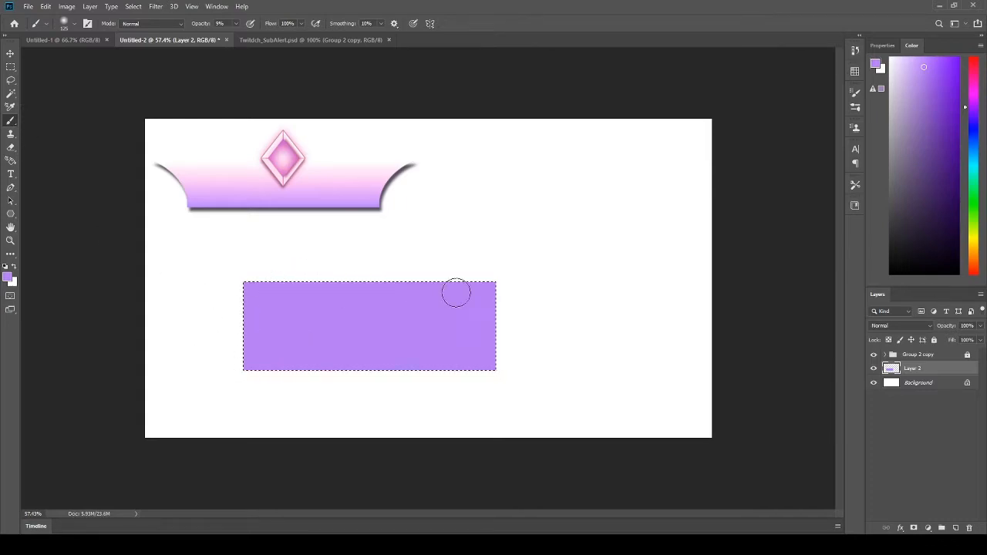
{"action": "left_click", "coordinate": [906, 73]}
{"action": "mouse_move", "coordinate": [380, 370]}
{"action": "left_mouse_down"}
{"action": "mouse_move", "coordinate": [497, 251]}
{"action": "mouse_move", "coordinate": [541, 239]}
{"action": "mouse_move", "coordinate": [452, 320]}
{"action": "mouse_move", "coordinate": [466, 305]}
{"action": "mouse_move", "coordinate": [452, 355]}
{"action": "mouse_move", "coordinate": [489, 273]}
{"action": "mouse_move", "coordinate": [398, 269]}
{"action": "left_mouse_up"}
{"action": "key", "text": "0"}
{"action": "mouse_move", "coordinate": [476, 258]}
{"action": "left_mouse_down"}
{"action": "mouse_move", "coordinate": [461, 302]}
{"action": "mouse_move", "coordinate": [483, 256]}
{"action": "mouse_move", "coordinate": [479, 418]}
{"action": "mouse_move", "coordinate": [397, 434]}
{"action": "mouse_move", "coordinate": [316, 405]}
{"action": "mouse_move", "coordinate": [246, 402]}
{"action": "mouse_move", "coordinate": [246, 388]}
{"action": "mouse_move", "coordinate": [510, 323]}
{"action": "mouse_move", "coordinate": [368, 366]}
{"action": "mouse_move", "coordinate": [524, 340]}
{"action": "mouse_move", "coordinate": [556, 243]}
{"action": "mouse_move", "coordinate": [397, 381]}
{"action": "mouse_move", "coordinate": [450, 334]}
{"action": "mouse_move", "coordinate": [418, 340]}
{"action": "left_mouse_up"}
{"action": "key", "text": "v"}
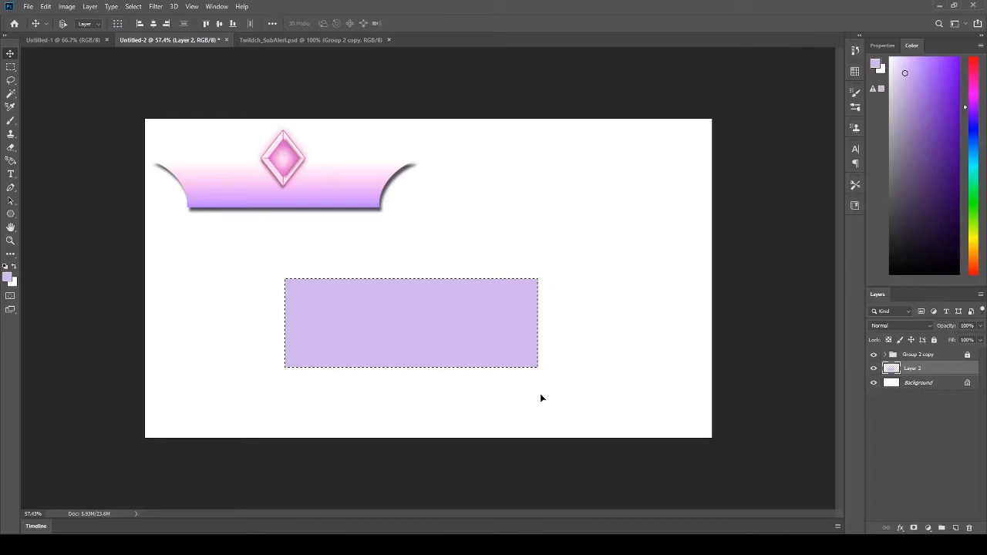
{"action": "key", "text": "ctrl+d"}
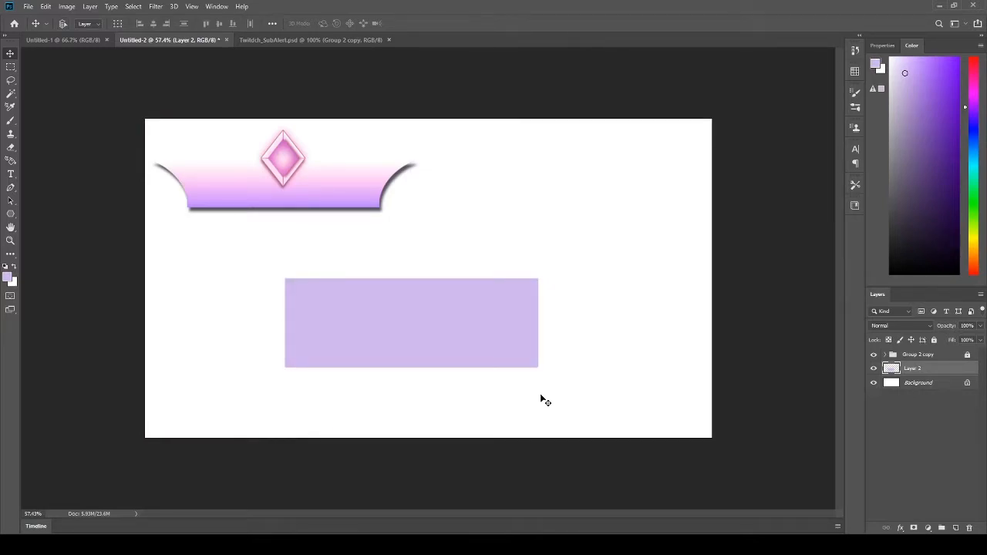
Step: Shift the lavender rectangle slightly to the left and reduce its height from the upper edge with Free Transform
{"action": "left_click_drag", "start_coordinate": [509, 384], "coordinate": [385, 344]}
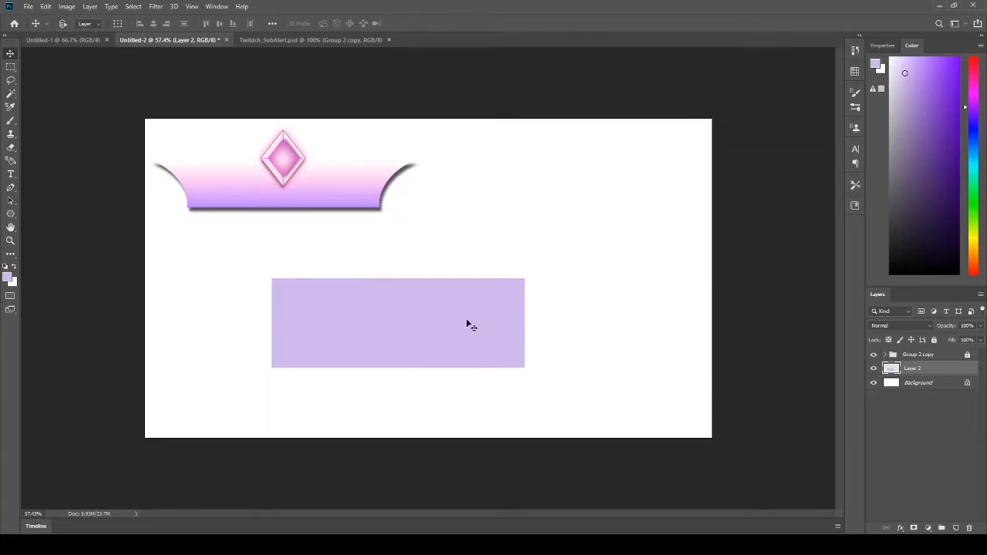
{"action": "key", "text": "ctrl+t"}
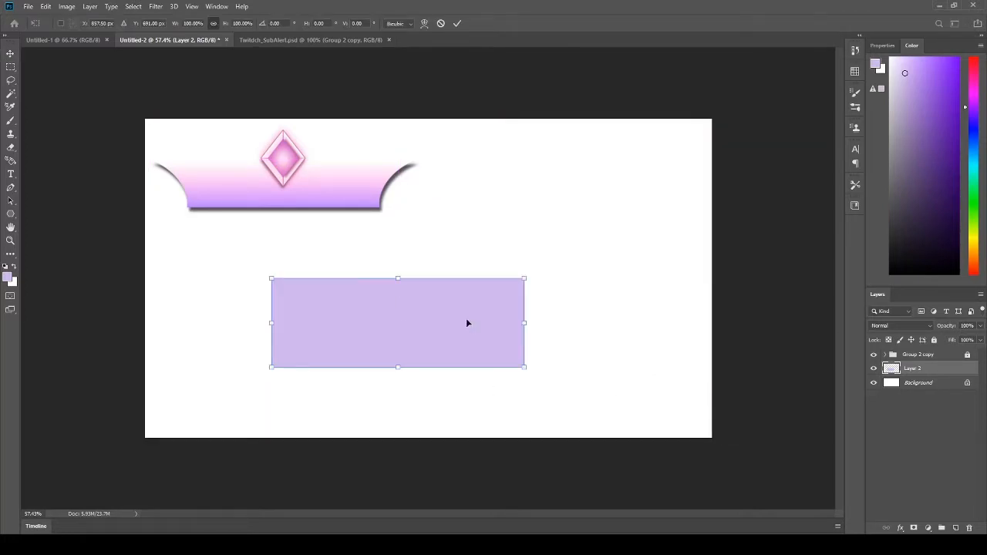
{"action": "left_click_drag", "start_coordinate": [399, 276], "coordinate": [399, 294]}
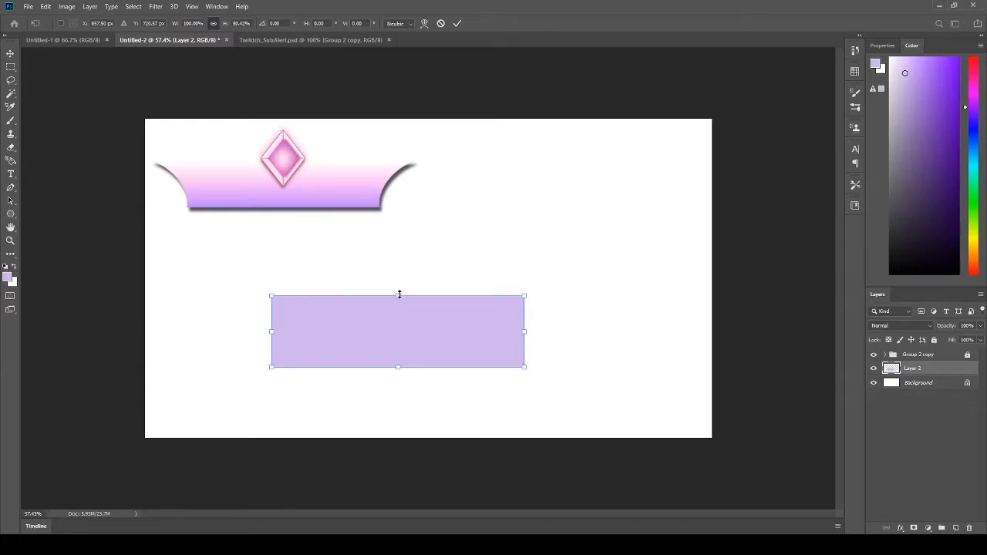
{"action": "key", "text": "shift"}
{"action": "mouse_move", "coordinate": [399, 294]}
{"action": "left_mouse_down"}
{"action": "mouse_move", "coordinate": [395, 310]}
{"action": "mouse_move", "coordinate": [394, 302]}
{"action": "mouse_move", "coordinate": [408, 305]}
{"action": "mouse_move", "coordinate": [386, 315]}
{"action": "mouse_move", "coordinate": [394, 306]}
{"action": "left_mouse_up"}
{"action": "key", "text": "Return"}
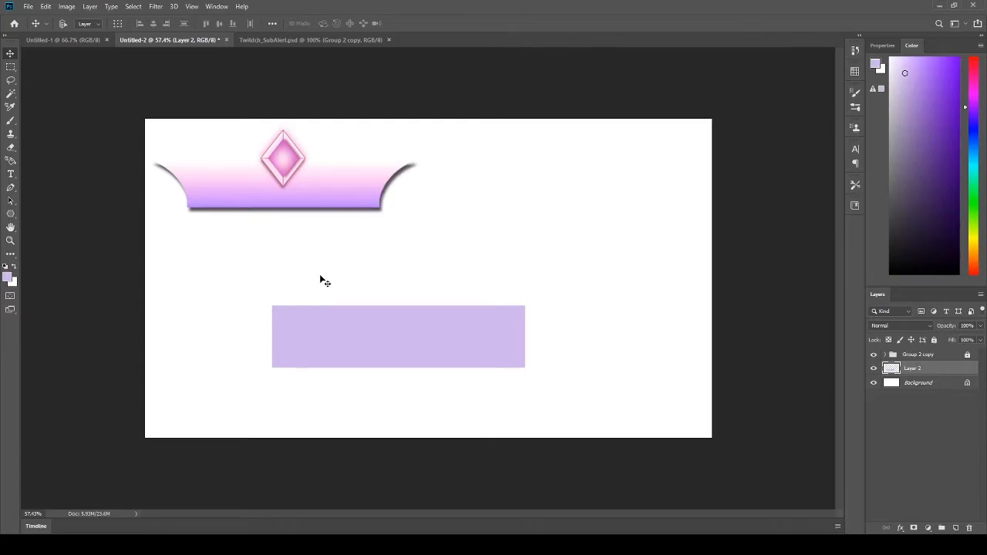
Step: Cut a concave curve into the lavender rectangle's right end with a large, tilted oval Eraser tip of about 300 px
{"action": "left_click", "coordinate": [10, 149]}
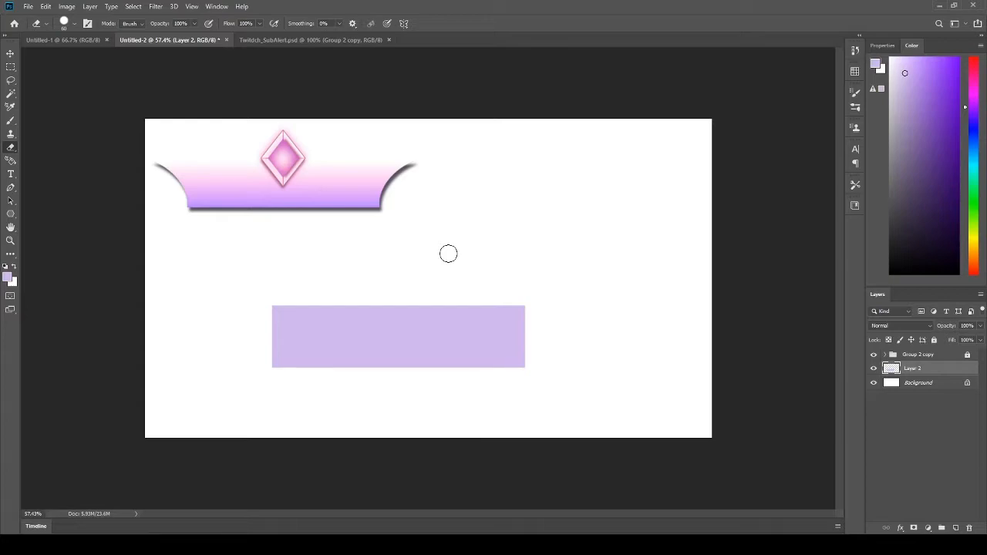
{"action": "key", "text": "bracketright"}
{"action": "key", "text": "bracketright"}
{"action": "key", "text": "bracketright"}
{"action": "key", "text": "bracketright"}
{"action": "key", "text": "bracketright"}
{"action": "key", "text": "bracketright"}
{"action": "key", "text": "bracketleft"}
{"action": "key", "text": "bracketleft"}
{"action": "key", "text": "bracketleft"}
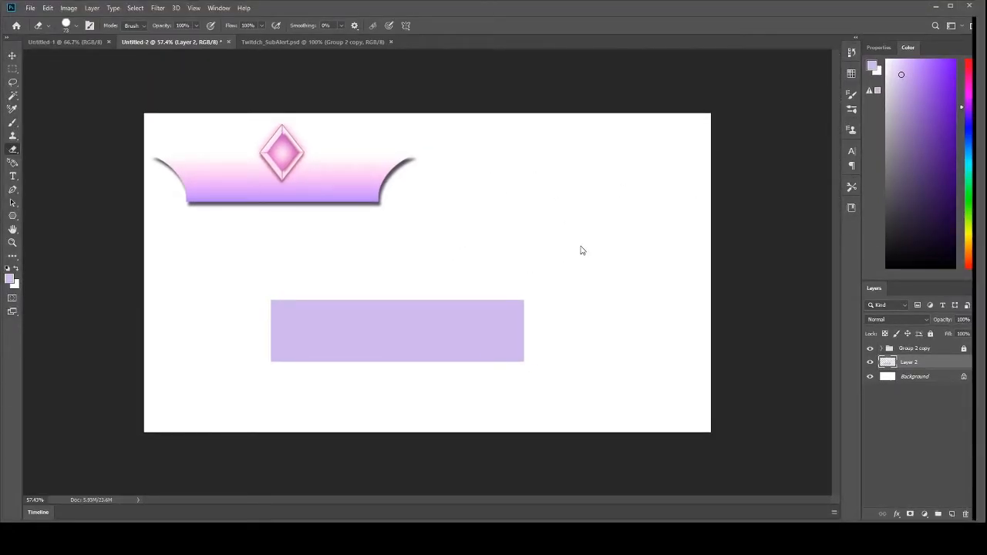
{"action": "left_click", "coordinate": [950, 6]}
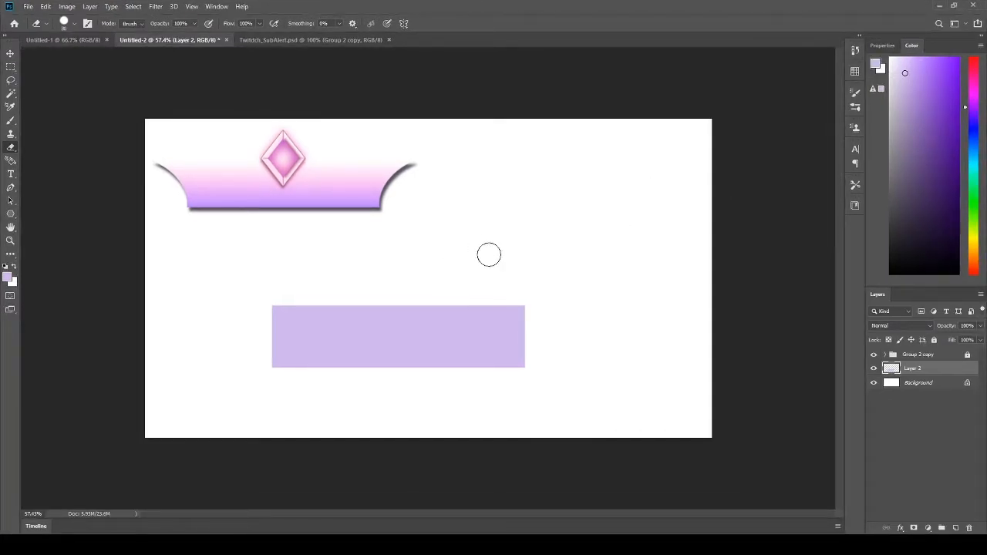
{"action": "key", "text": "bracketright"}
{"action": "key", "text": "bracketright"}
{"action": "key", "text": "bracketright"}
{"action": "key", "text": "bracketright"}
{"action": "key", "text": "bracketright"}
{"action": "key", "text": "bracketright"}
{"action": "key", "text": "bracketright"}
{"action": "key", "text": "bracketright"}
{"action": "left_click_drag", "start_coordinate": [530, 343], "coordinate": [787, 425]}
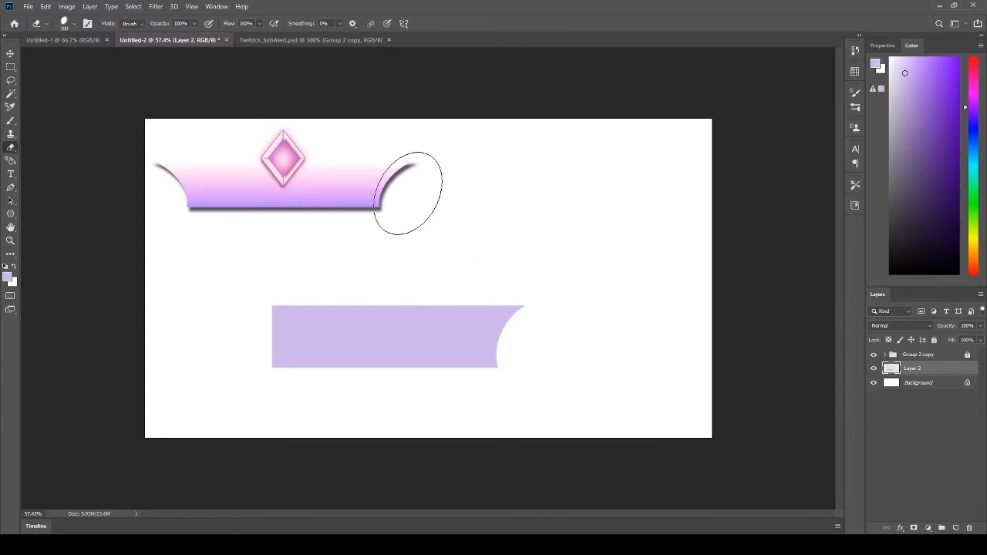
{"action": "key", "text": "ctrl+z"}
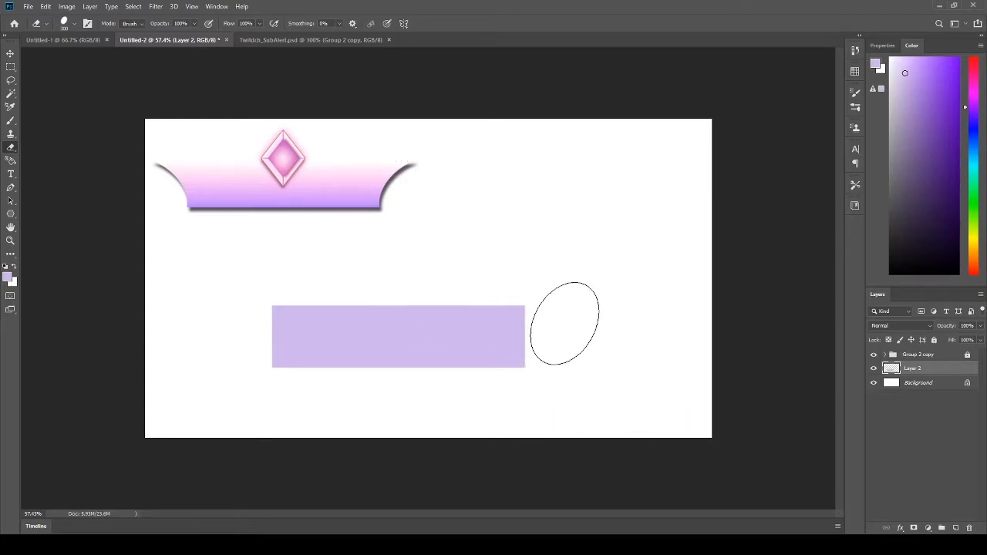
{"action": "left_click", "coordinate": [529, 339]}
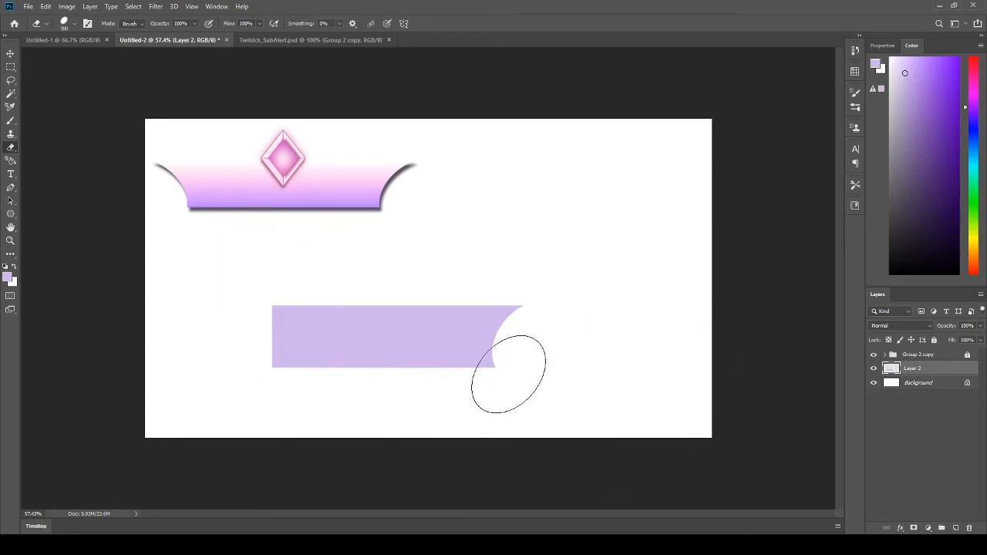
Step: Select the right half of the lavender shape, including its curved end, and duplicate it onto a new layer
{"action": "key", "text": "m"}
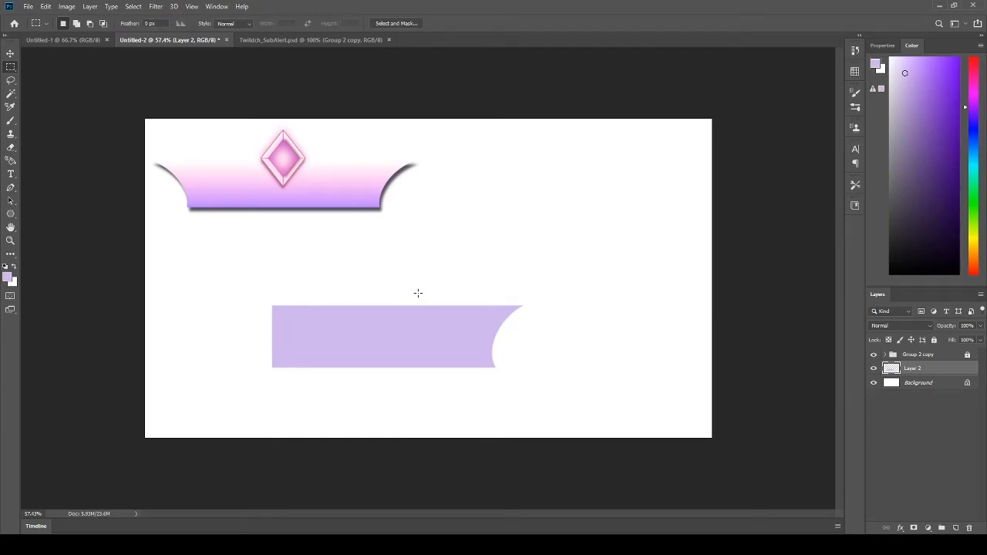
{"action": "left_click_drag", "start_coordinate": [395, 275], "coordinate": [599, 394]}
{"action": "key", "text": "ctrl+j"}
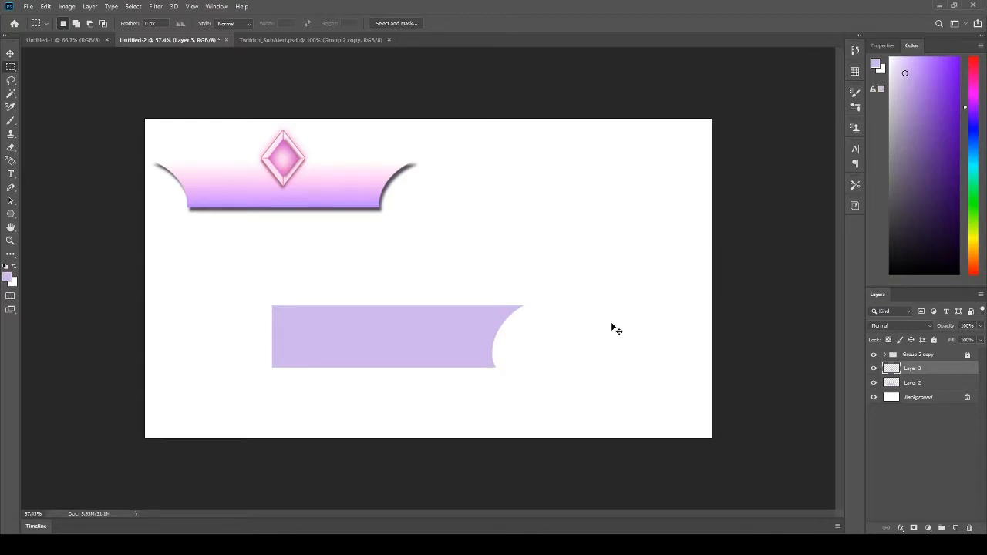
{"action": "key", "text": "ctrl+v"}
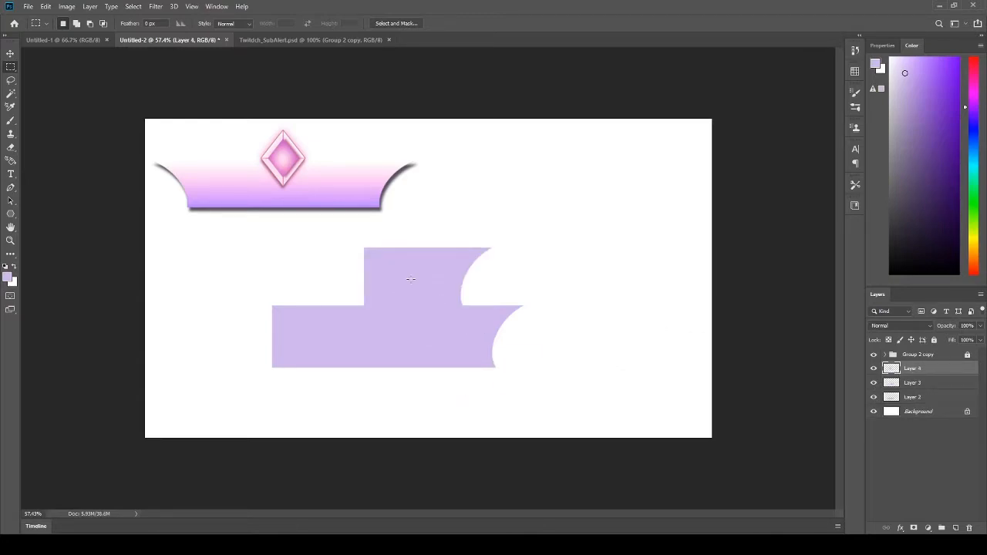
{"action": "key", "text": "v"}
{"action": "left_click_drag", "start_coordinate": [418, 276], "coordinate": [591, 291]}
{"action": "key", "text": "ctrl+z"}
{"action": "key", "text": "ctrl+z"}
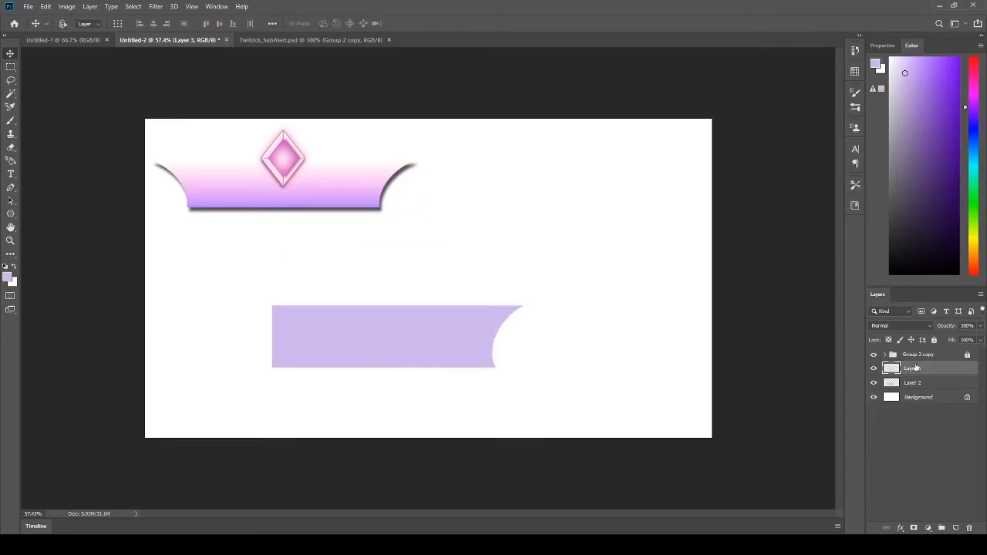
Step: Flip the duplicated half horizontally and align it over the rectangle's left end to form a symmetrical banner
{"action": "key", "text": "ctrl"}
{"action": "key", "text": "ctrl+t"}
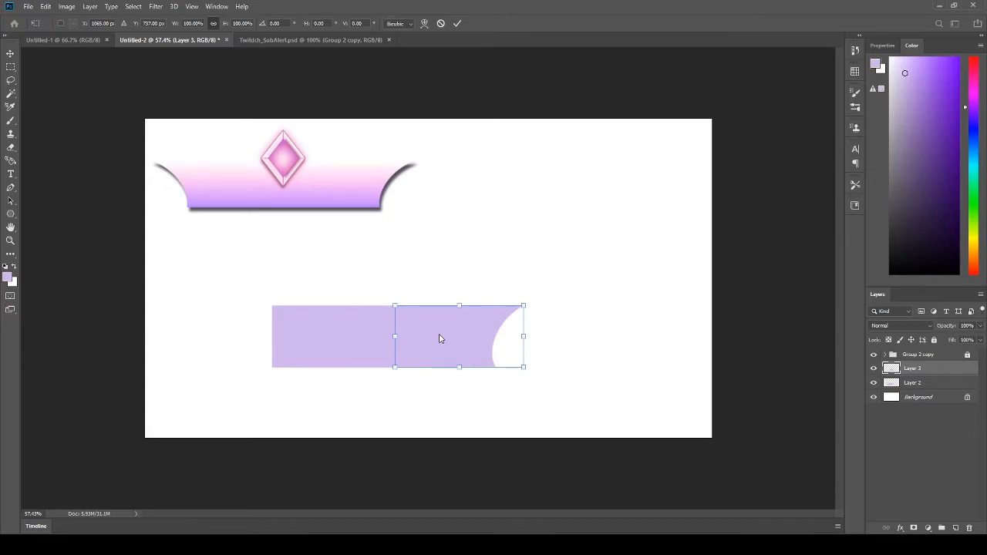
{"action": "left_click", "coordinate": [477, 464]}
{"action": "left_click_drag", "start_coordinate": [493, 345], "coordinate": [281, 345]}
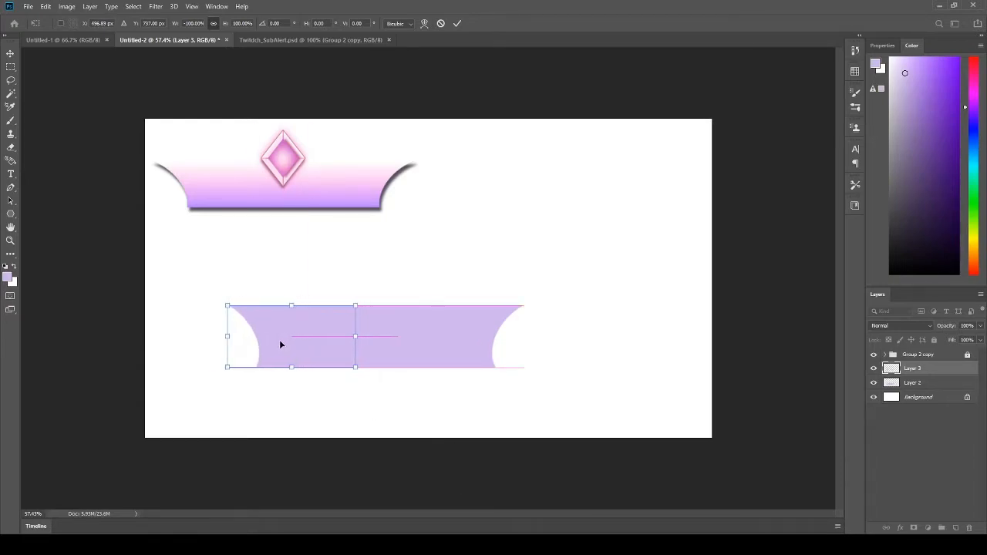
{"action": "left_click", "coordinate": [457, 24]}
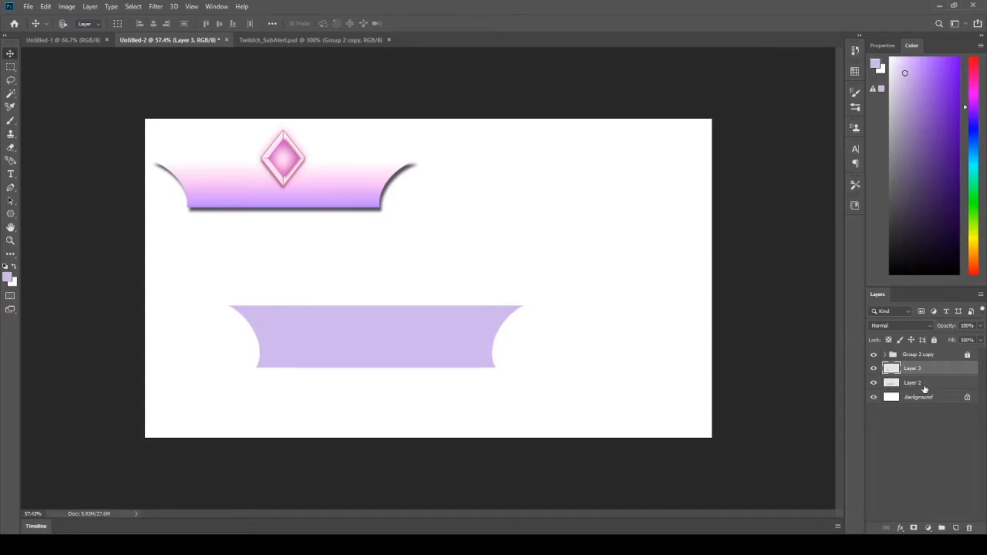
Step: Merge the two banner half layers into one layer and move the merged banner slightly up and to the right
{"action": "left_click", "coordinate": [874, 383]}
{"action": "left_click", "coordinate": [874, 382]}
{"action": "left_click", "coordinate": [875, 369]}
{"action": "left_click", "coordinate": [875, 369]}
{"action": "left_click", "coordinate": [921, 384], "text": "shift"}
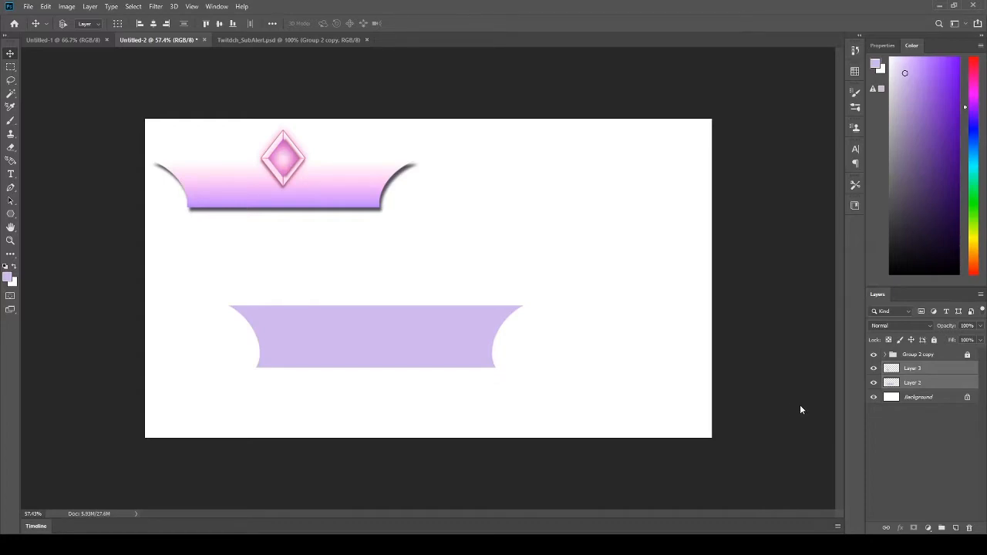
{"action": "key", "text": "ctrl+e"}
{"action": "left_click", "coordinate": [874, 369]}
{"action": "left_click", "coordinate": [875, 369]}
{"action": "left_click_drag", "start_coordinate": [388, 337], "coordinate": [402, 322]}
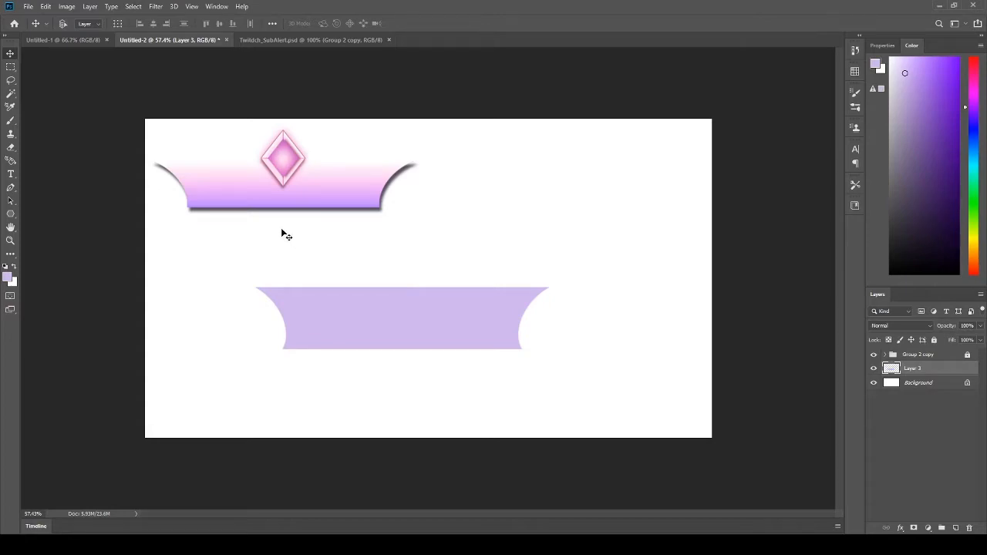
Step: Draw two four-sided polygons above the banner: a diamond about 242 by 230 px and a tilted square about 265 px wide
{"action": "left_click", "coordinate": [10, 216]}
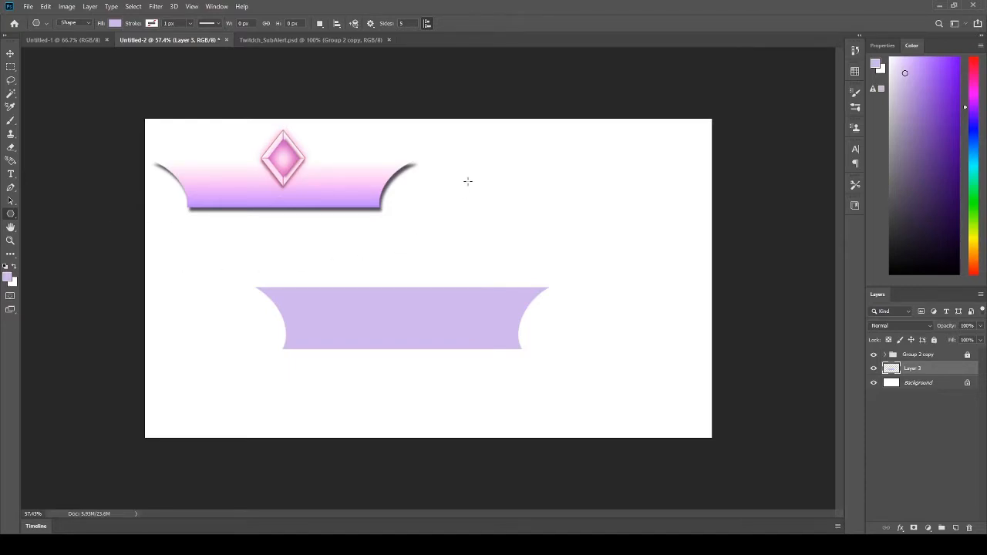
{"action": "left_click_drag", "start_coordinate": [466, 174], "coordinate": [448, 229]}
{"action": "key", "text": "v"}
{"action": "left_click", "coordinate": [10, 214]}
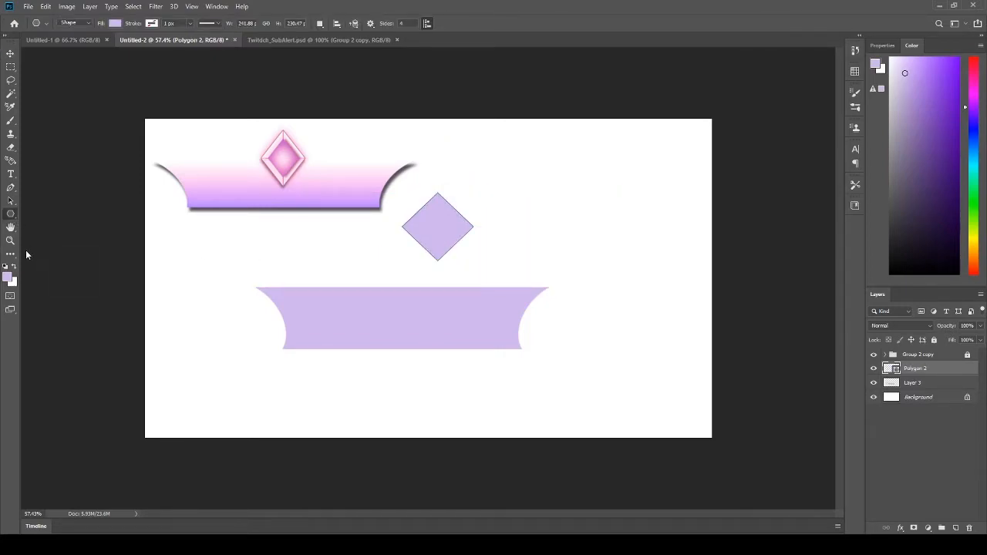
{"action": "left_click_drag", "start_coordinate": [519, 142], "coordinate": [594, 192]}
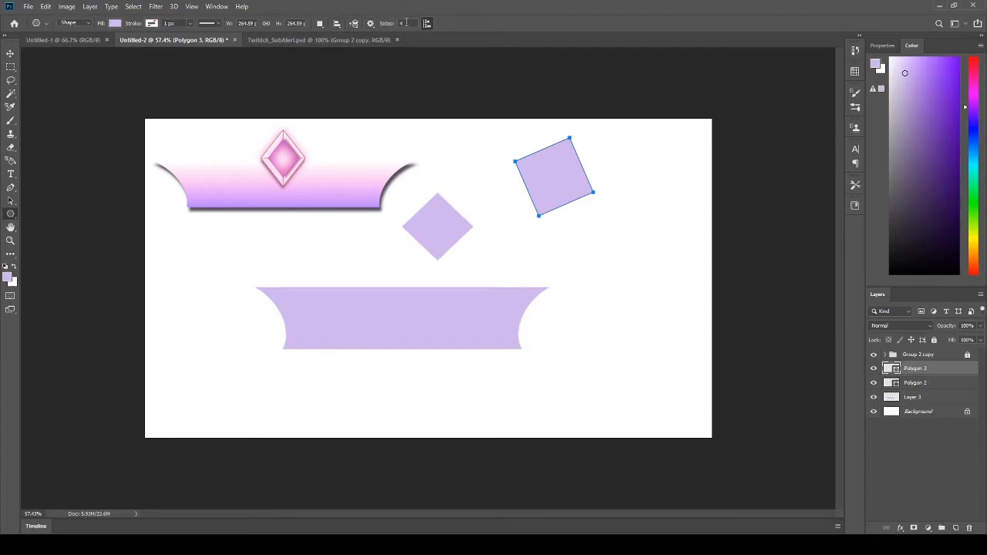
Step: Try drawing a three-sided polygon about 261 px wide over the tilted square, and undo it
{"action": "double_click", "coordinate": [407, 22]}
{"action": "left_click", "coordinate": [636, 204]}
{"action": "left_click", "coordinate": [476, 251]}
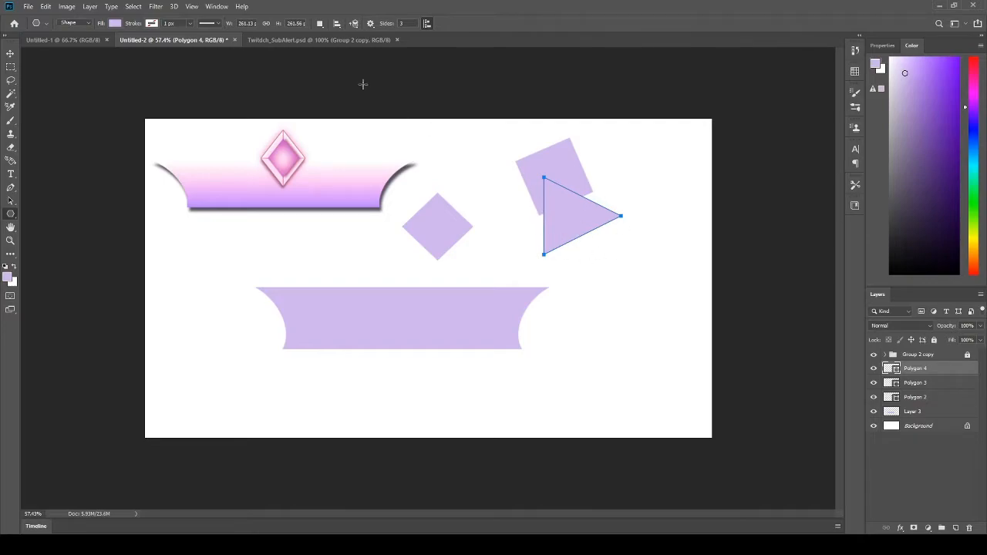
{"action": "key", "text": "ctrl+z"}
Step: Move the tilted square down and to the right, away from the diamond
{"action": "key", "text": "v"}
{"action": "left_click_drag", "start_coordinate": [553, 183], "coordinate": [591, 219]}
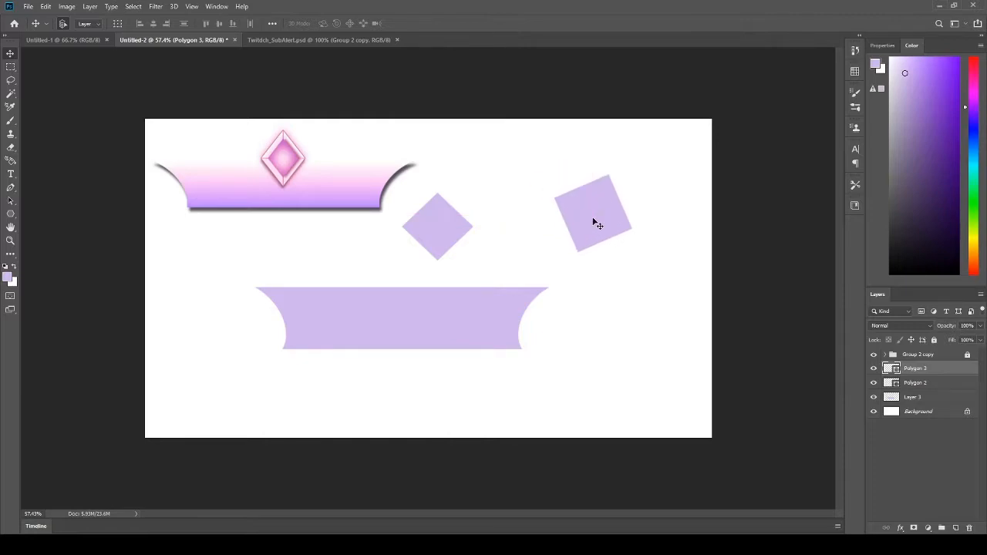
Step: Delete the tilted square, stretch the diamond vertically to about 134.5% height, and place it above the banner
{"action": "key", "text": "Delete"}
{"action": "left_click_drag", "start_coordinate": [492, 232], "coordinate": [538, 223]}
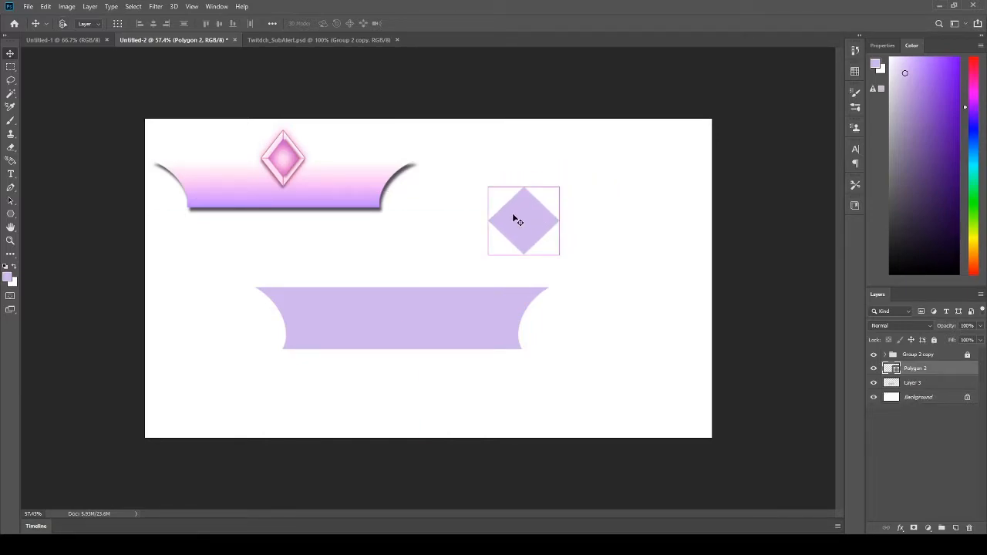
{"action": "key", "text": "ctrl+t"}
{"action": "left_click_drag", "start_coordinate": [523, 256], "coordinate": [520, 277]}
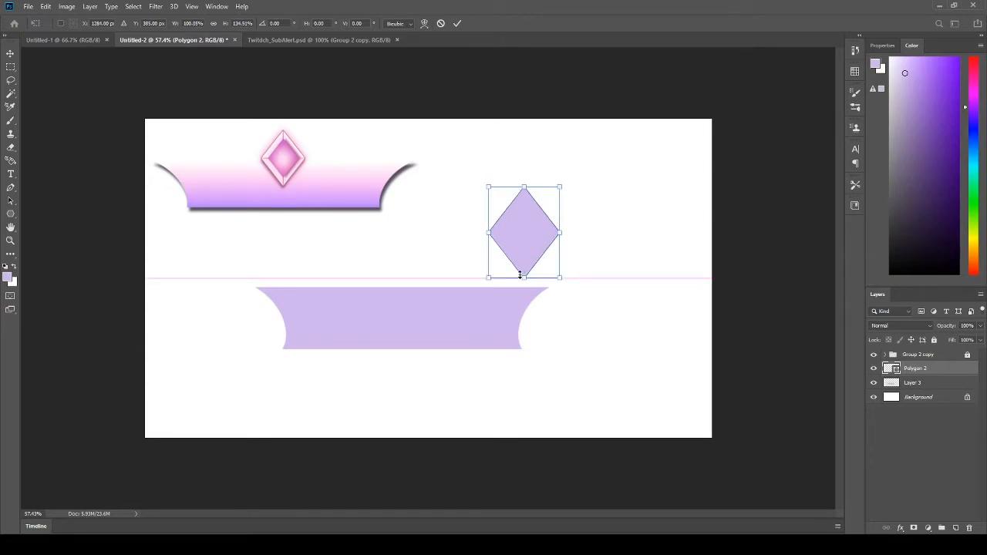
{"action": "left_click_drag", "start_coordinate": [520, 231], "coordinate": [487, 202]}
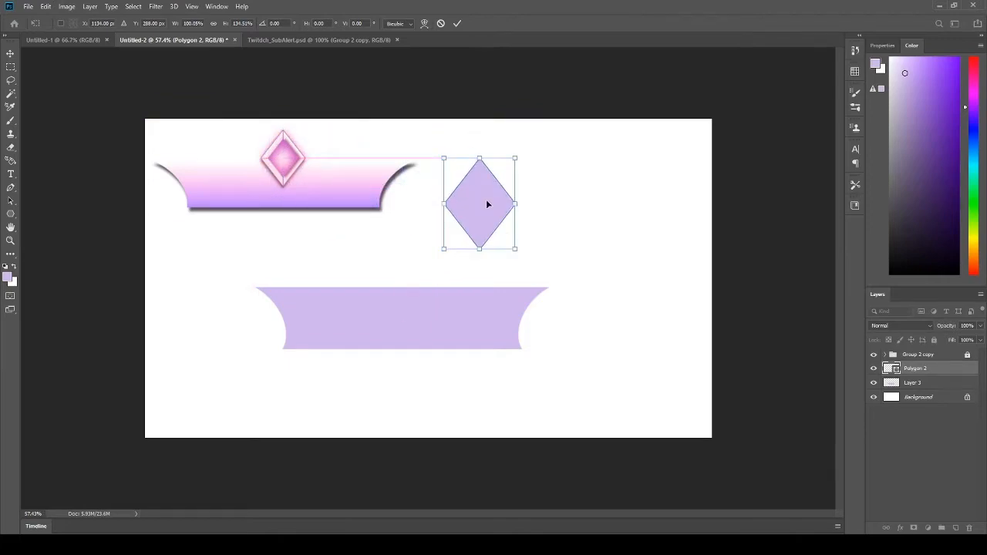
{"action": "left_click", "coordinate": [457, 25]}
Step: Stack the diamond and banner layers above the reference group, and move both shapes together slightly to the right
{"action": "left_click_drag", "start_coordinate": [930, 384], "coordinate": [925, 353]}
{"action": "left_click_drag", "start_coordinate": [485, 209], "coordinate": [526, 270]}
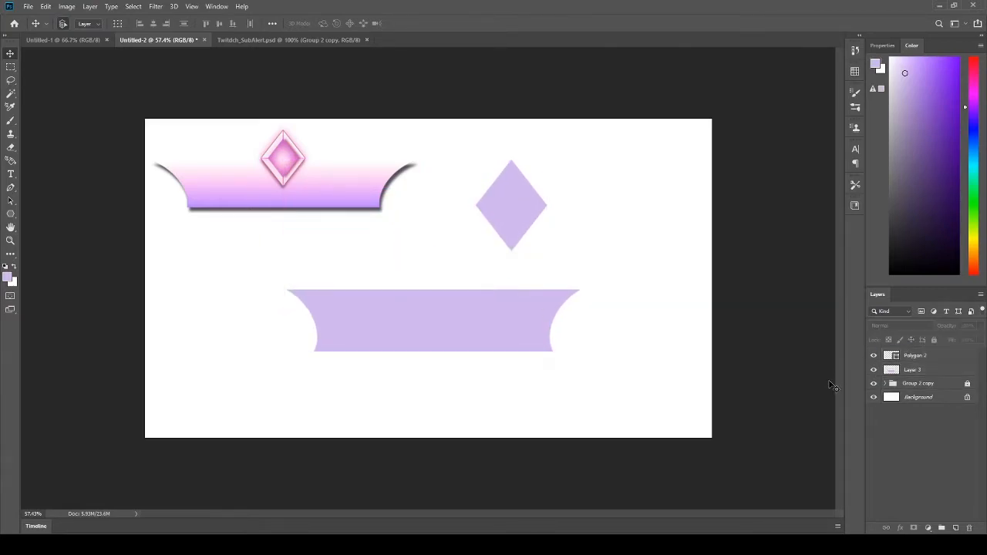
Step: Rasterize the diamond layer and move the diamond slightly right and down, keeping it above the banner
{"action": "left_click", "coordinate": [922, 371]}
{"action": "left_click", "coordinate": [926, 356]}
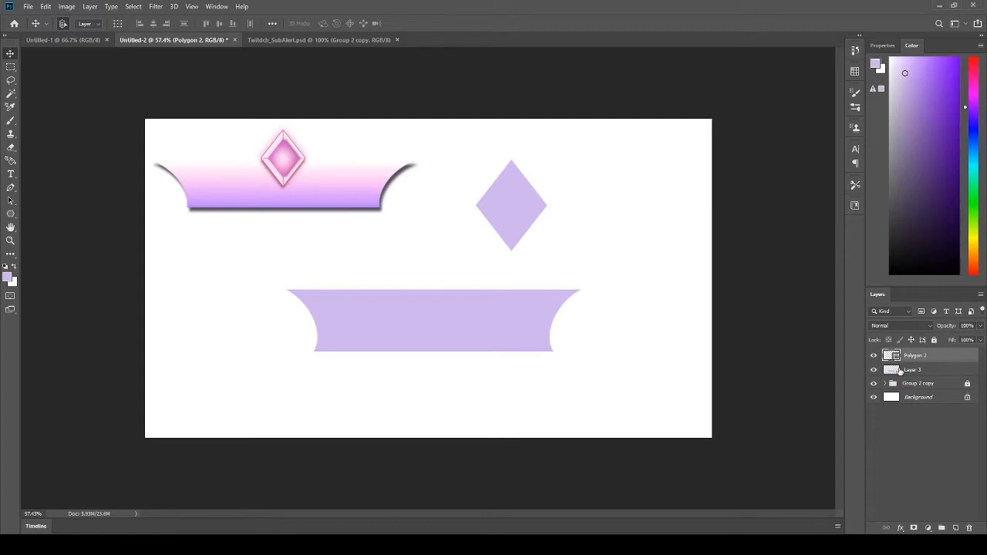
{"action": "left_click", "coordinate": [899, 372]}
{"action": "left_click", "coordinate": [874, 372]}
{"action": "left_click", "coordinate": [874, 371]}
{"action": "left_click", "coordinate": [918, 357]}
{"action": "left_click_drag", "start_coordinate": [514, 216], "coordinate": [556, 214]}
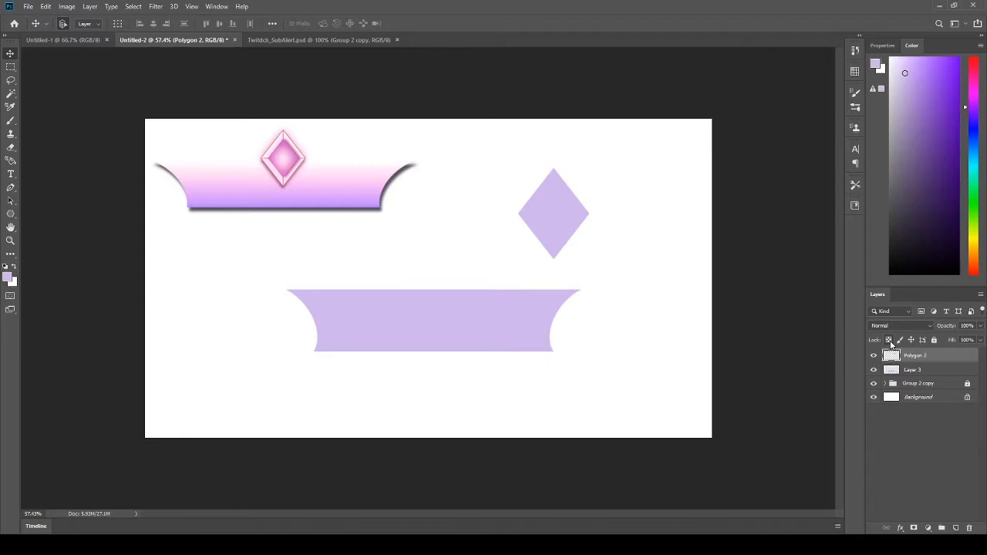
Step: Lock the diamond layer's transparent pixels and paint the whole diamond a saturated pink-violet
{"action": "left_click", "coordinate": [891, 344]}
{"action": "key", "text": "b"}
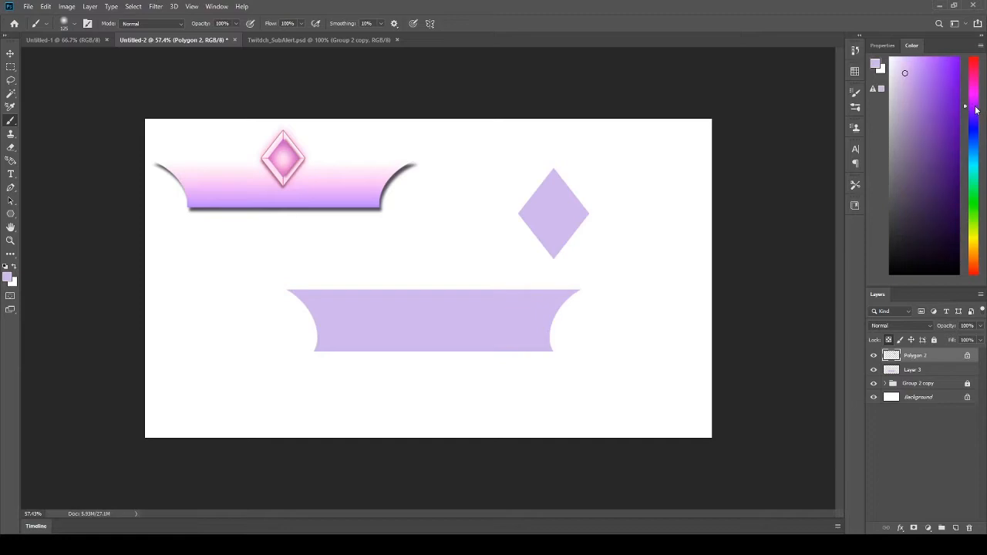
{"action": "left_click_drag", "start_coordinate": [986, 100], "coordinate": [980, 94]}
{"action": "mouse_move", "coordinate": [569, 203]}
{"action": "left_mouse_down"}
{"action": "mouse_move", "coordinate": [547, 229]}
{"action": "mouse_move", "coordinate": [559, 249]}
{"action": "mouse_move", "coordinate": [540, 270]}
{"action": "left_mouse_up"}
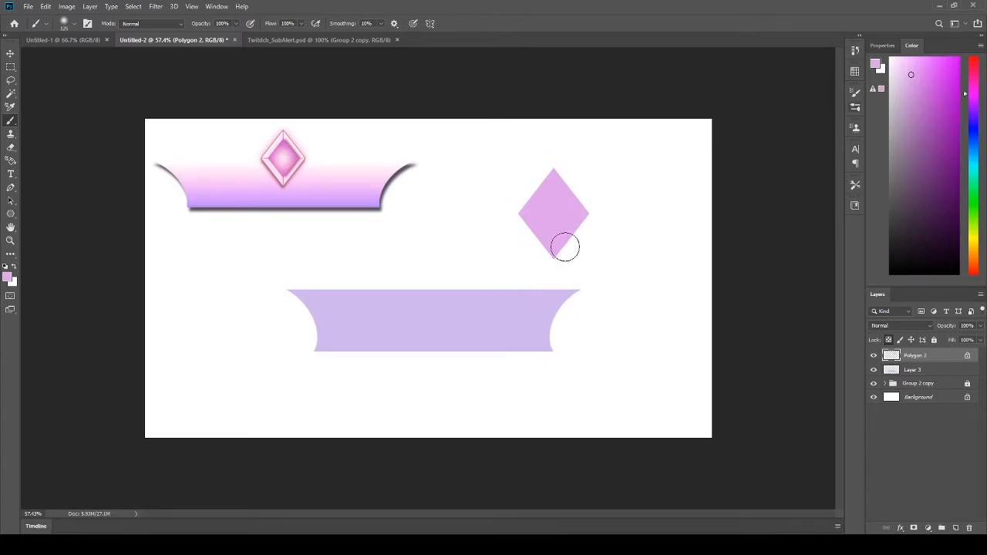
{"action": "left_click", "coordinate": [928, 75]}
{"action": "mouse_move", "coordinate": [748, 134]}
{"action": "left_mouse_down"}
{"action": "mouse_move", "coordinate": [514, 164]}
{"action": "mouse_move", "coordinate": [556, 196]}
{"action": "mouse_move", "coordinate": [578, 291]}
{"action": "left_mouse_up"}
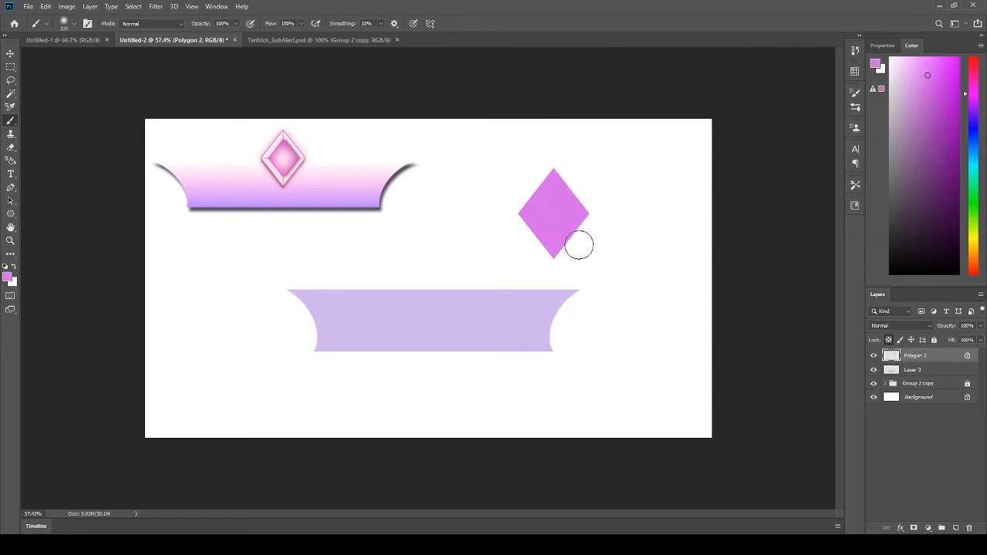
Step: Move the diamond onto the centre of the banner's upper edge and scale it down slightly
{"action": "key", "text": "v"}
{"action": "left_click_drag", "start_coordinate": [565, 220], "coordinate": [445, 279]}
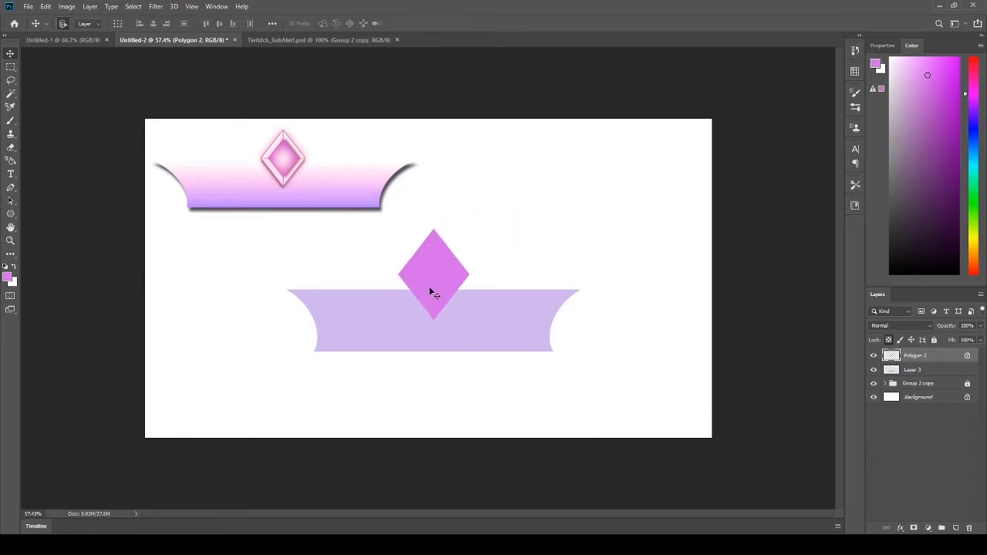
{"action": "mouse_move", "coordinate": [432, 292]}
{"action": "left_mouse_down"}
{"action": "mouse_move", "coordinate": [441, 283]}
{"action": "mouse_move", "coordinate": [437, 290]}
{"action": "left_mouse_up"}
{"action": "key", "text": "ctrl+t"}
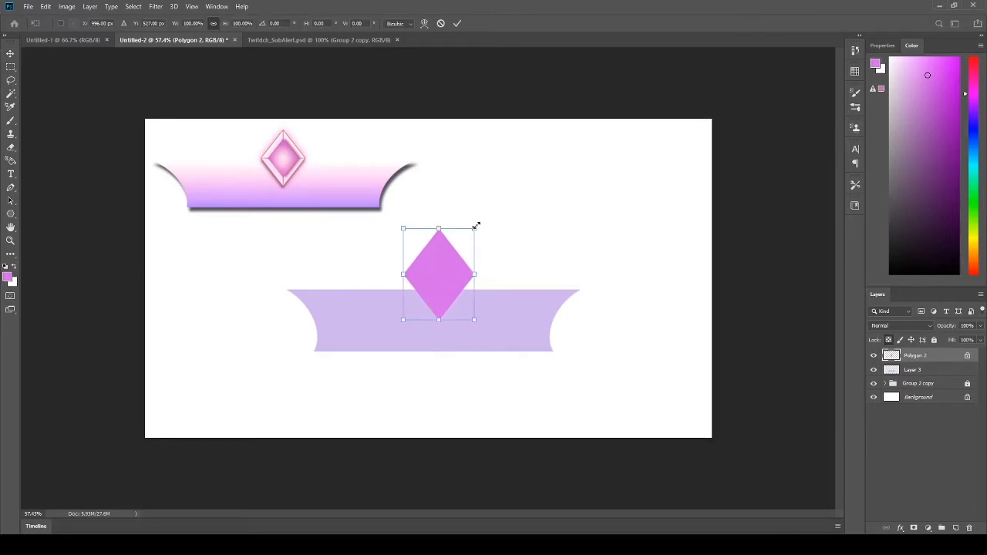
{"action": "left_click_drag", "start_coordinate": [477, 225], "coordinate": [465, 231]}
{"action": "left_click_drag", "start_coordinate": [442, 294], "coordinate": [436, 301]}
{"action": "left_click", "coordinate": [457, 23]}
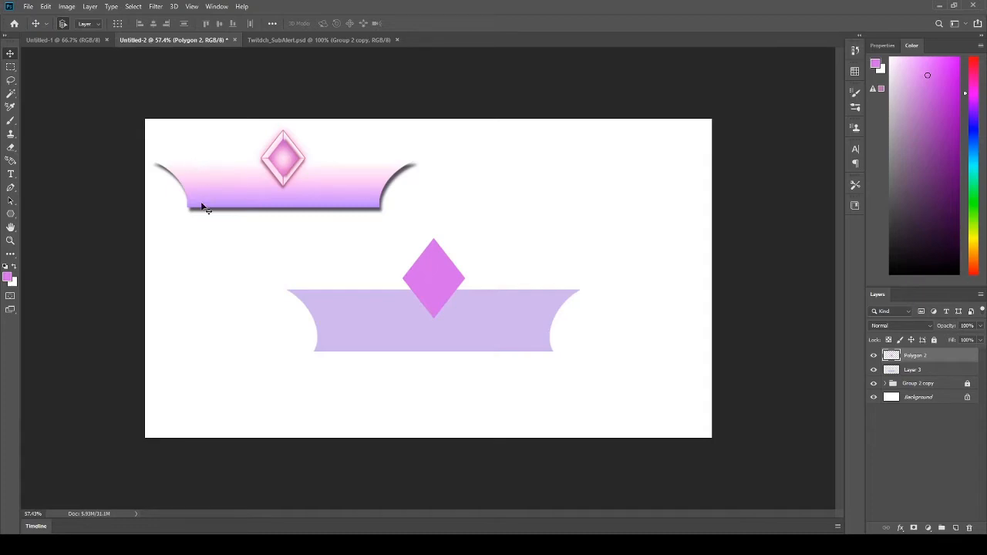
Step: Add a new layer directly above the banner layer and clip it to the banner
{"action": "left_click", "coordinate": [254, 206]}
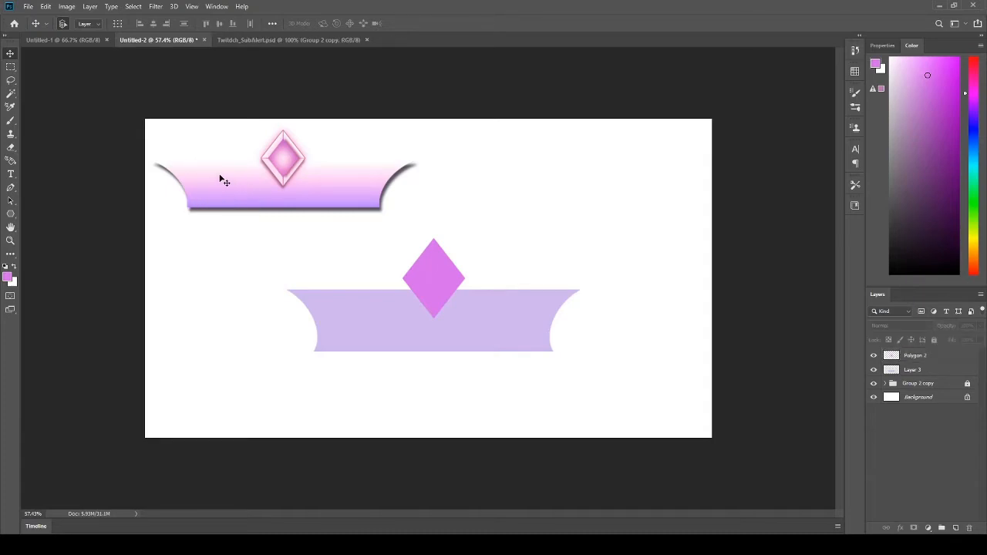
{"action": "left_click", "coordinate": [900, 373]}
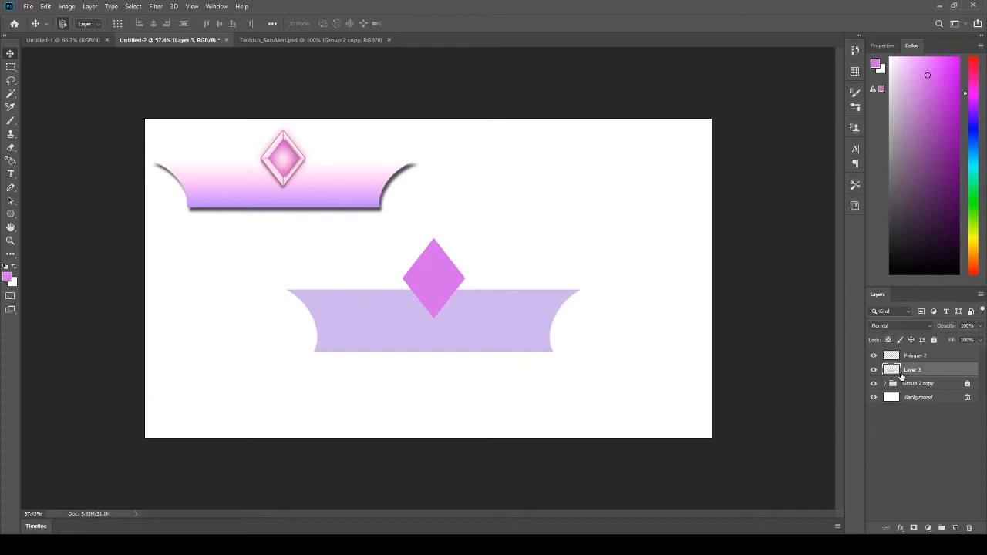
{"action": "left_click", "coordinate": [957, 529]}
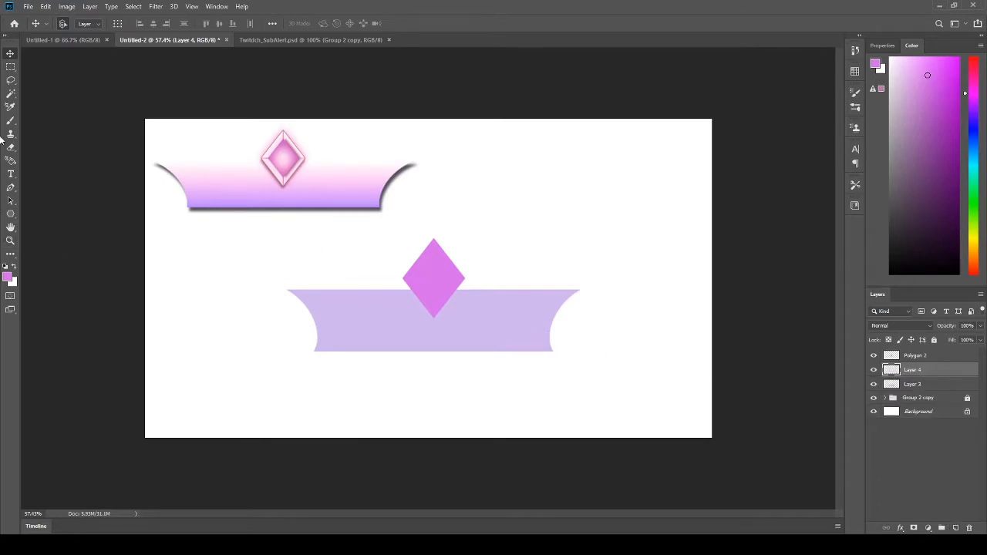
{"action": "left_click", "coordinate": [11, 160]}
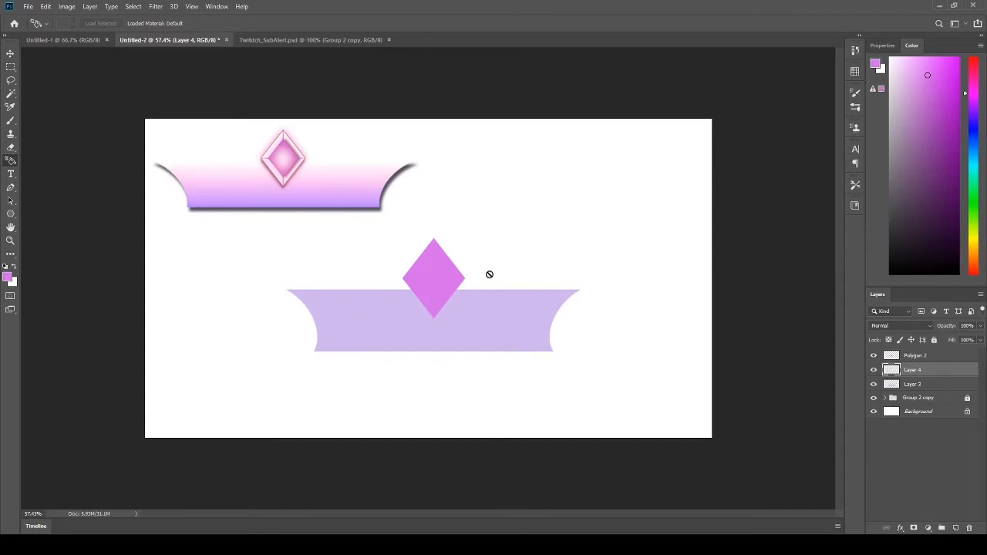
{"action": "left_click", "coordinate": [961, 372], "text": "alt"}
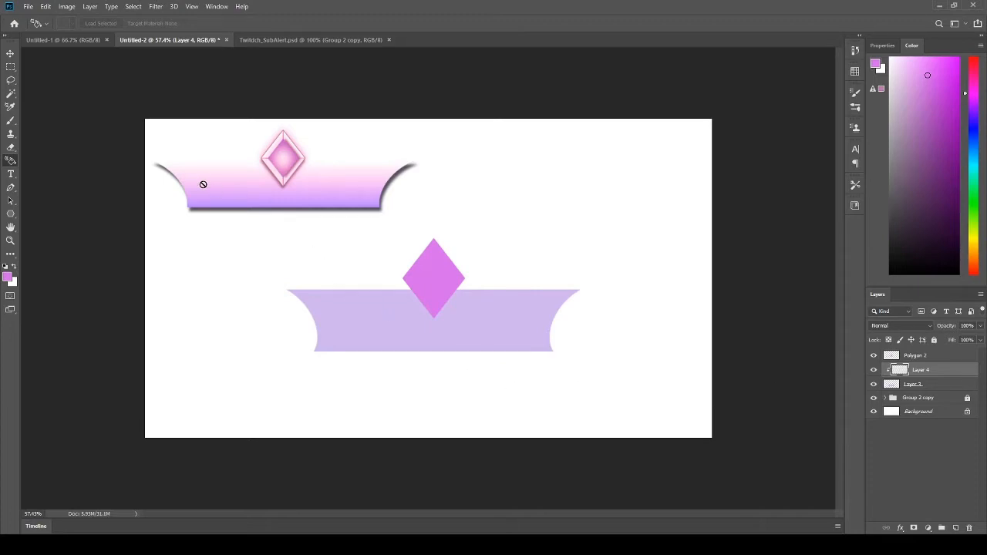
Step: Set the brush opacity to 60%, try a dab of pink on the banner, and undo it
{"action": "key", "text": "b"}
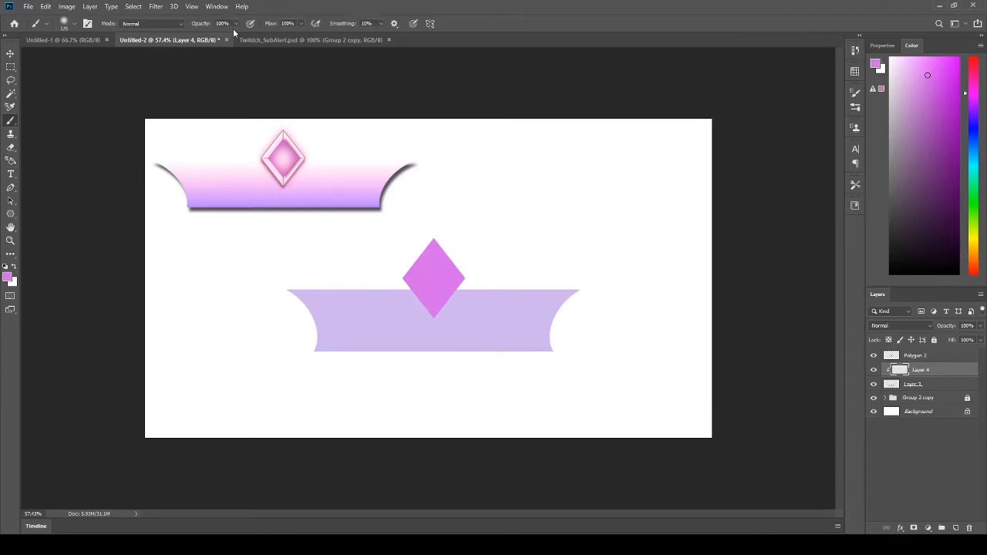
{"action": "key", "text": "3"}
{"action": "key", "text": "6"}
{"action": "left_click", "coordinate": [498, 323]}
{"action": "left_click", "coordinate": [489, 322], "text": "alt"}
{"action": "key", "text": "ctrl+z"}
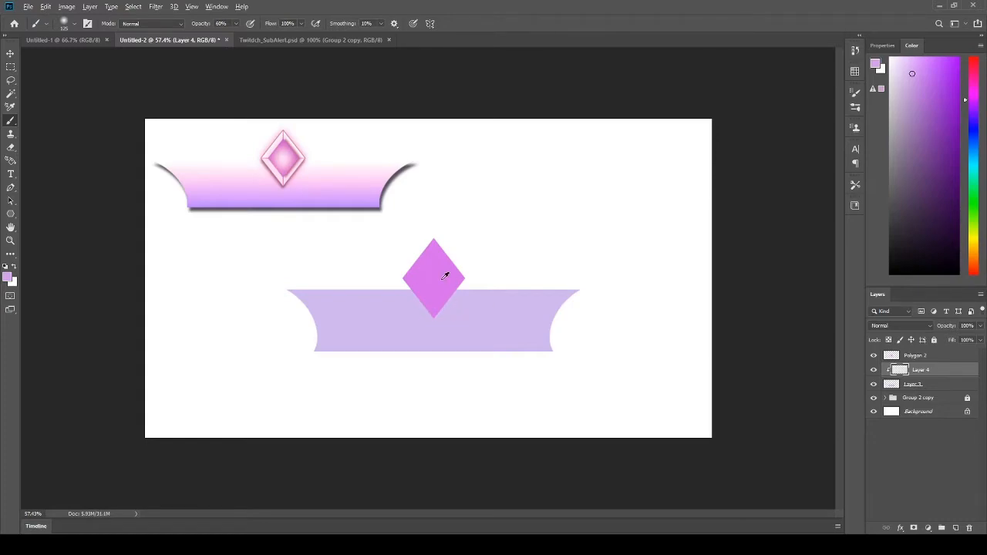
Step: Enlarge the soft brush to 300 px and shade the banner's lower part with a darker purple on the clipped layer
{"action": "left_click", "coordinate": [529, 332], "text": "alt"}
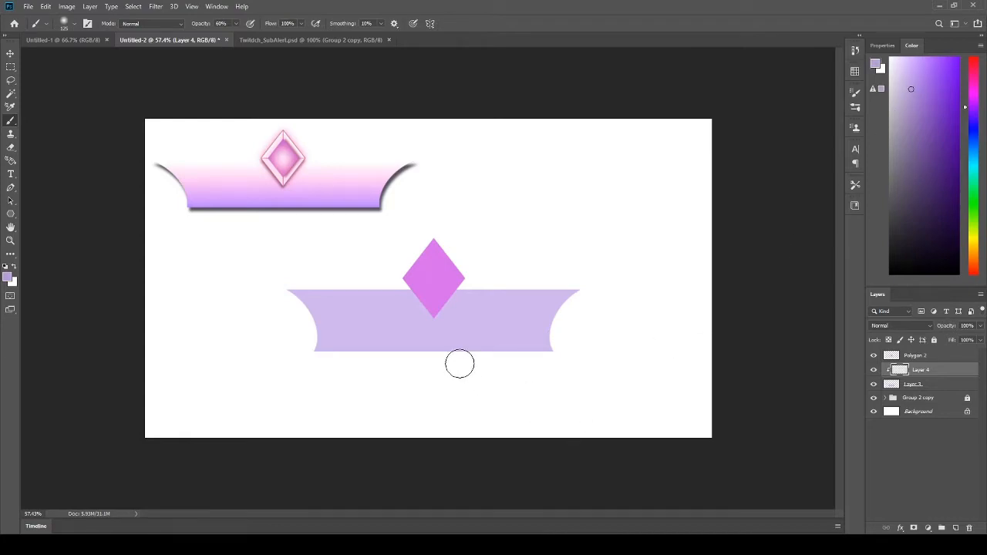
{"action": "key", "text": "]"}
{"action": "key", "text": "]"}
{"action": "key", "text": "]"}
{"action": "key", "text": "]"}
{"action": "key", "text": "]"}
{"action": "left_click_drag", "start_coordinate": [303, 349], "coordinate": [462, 349]}
{"action": "mouse_move", "coordinate": [628, 359]}
{"action": "left_mouse_down"}
{"action": "mouse_move", "coordinate": [200, 366]}
{"action": "mouse_move", "coordinate": [641, 362]}
{"action": "mouse_move", "coordinate": [238, 373]}
{"action": "left_mouse_up"}
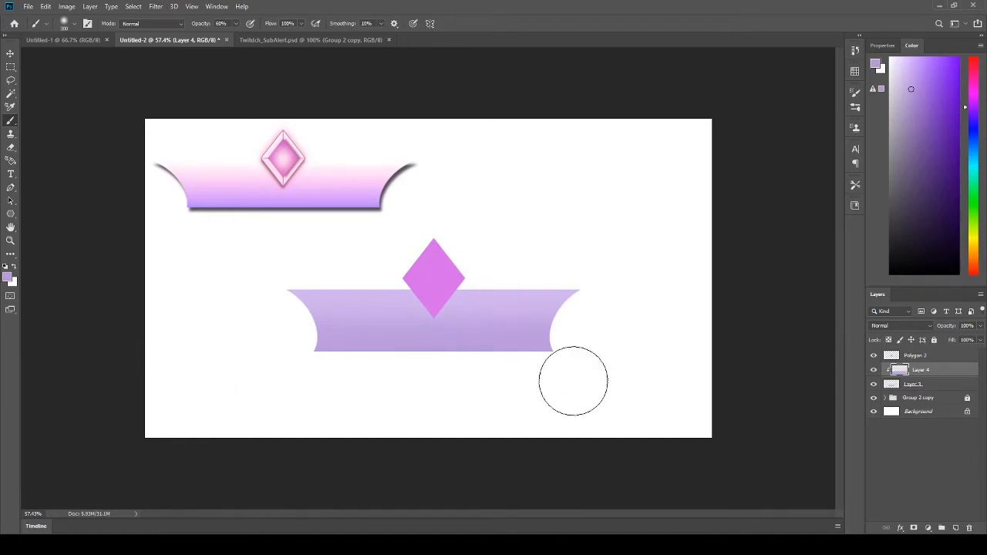
Step: Sample pale pink from the reference banner and paint the new banner's upper part pale pink fading to white
{"action": "left_click", "coordinate": [339, 168], "text": "alt"}
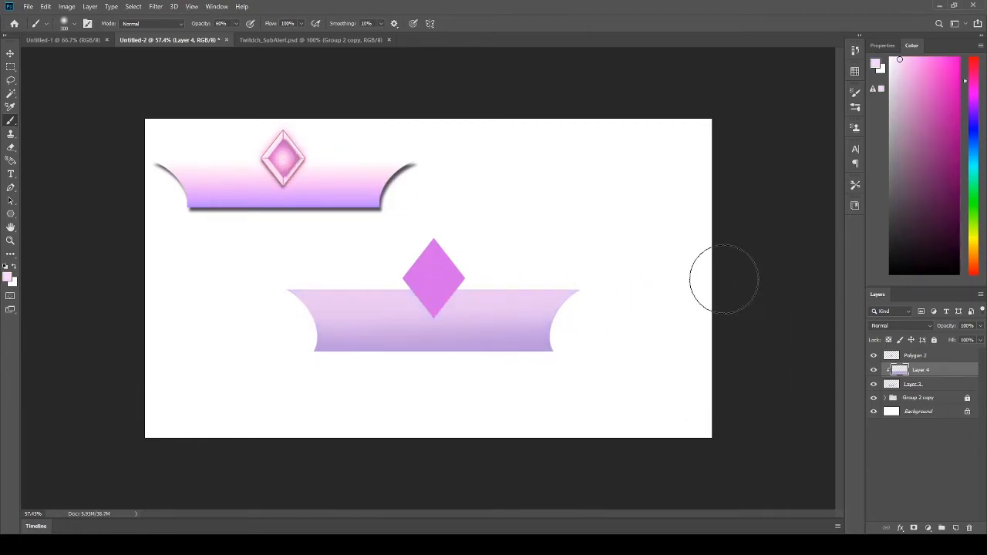
{"action": "left_click_drag", "start_coordinate": [285, 274], "coordinate": [548, 279]}
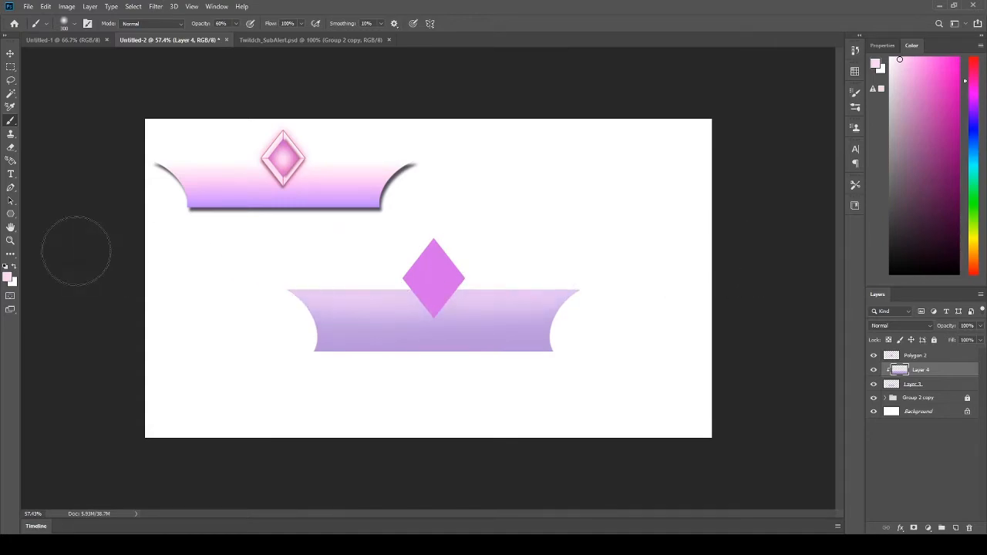
{"action": "key", "text": "ctrl+z"}
{"action": "left_click_drag", "start_coordinate": [268, 281], "coordinate": [727, 278]}
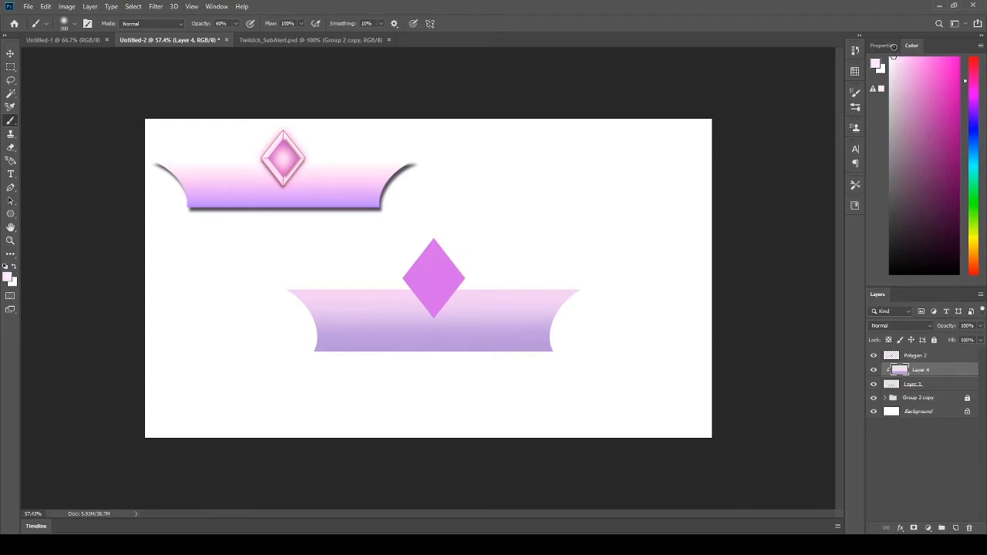
{"action": "mouse_move", "coordinate": [265, 263]}
{"action": "left_mouse_down"}
{"action": "mouse_move", "coordinate": [440, 311]}
{"action": "mouse_move", "coordinate": [414, 280]}
{"action": "mouse_move", "coordinate": [579, 297]}
{"action": "left_mouse_up"}
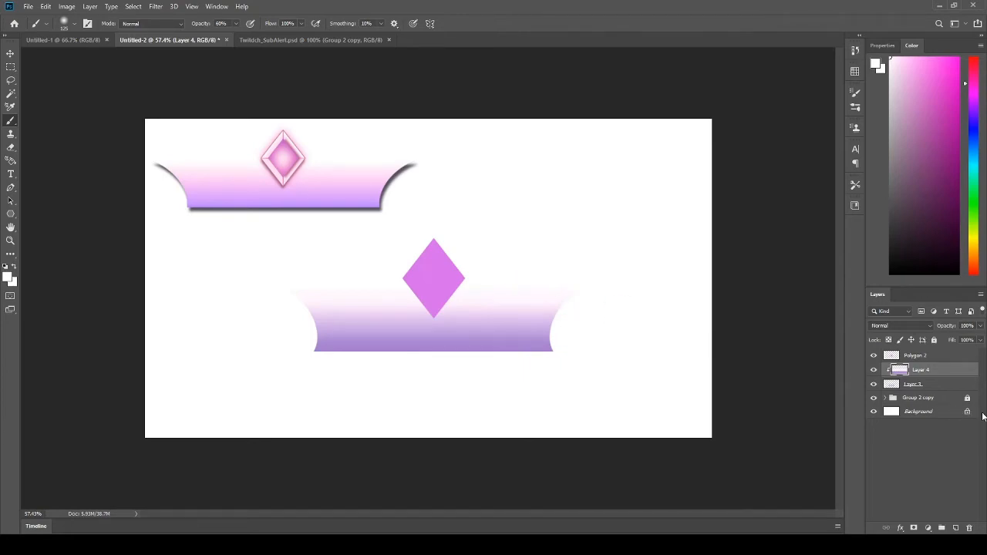
Step: Add a drop shadow to the banner layer, offset slightly down and to the right of the banner
{"action": "left_click", "coordinate": [937, 385]}
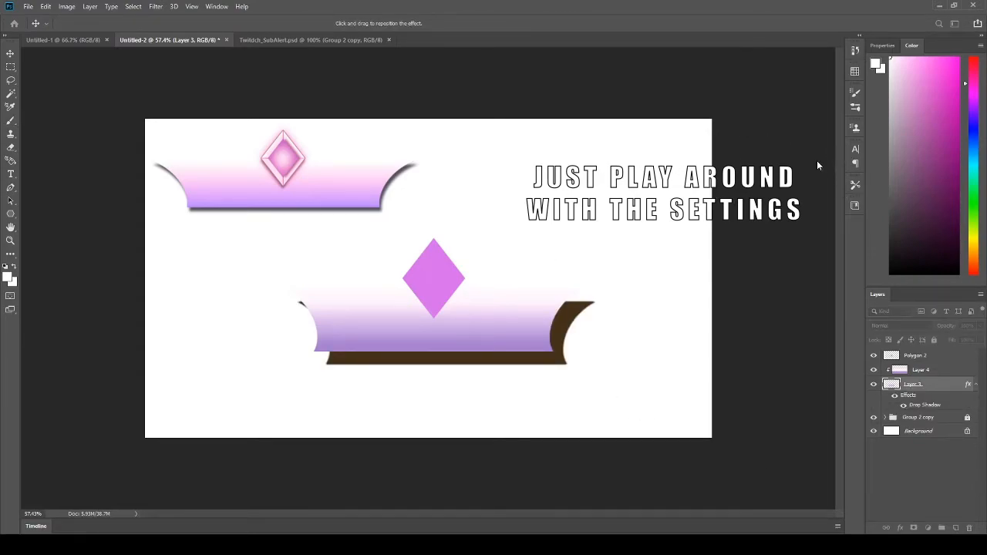
{"action": "left_click_drag", "start_coordinate": [822, 158], "coordinate": [795, 217]}
{"action": "left_click", "coordinate": [917, 374]}
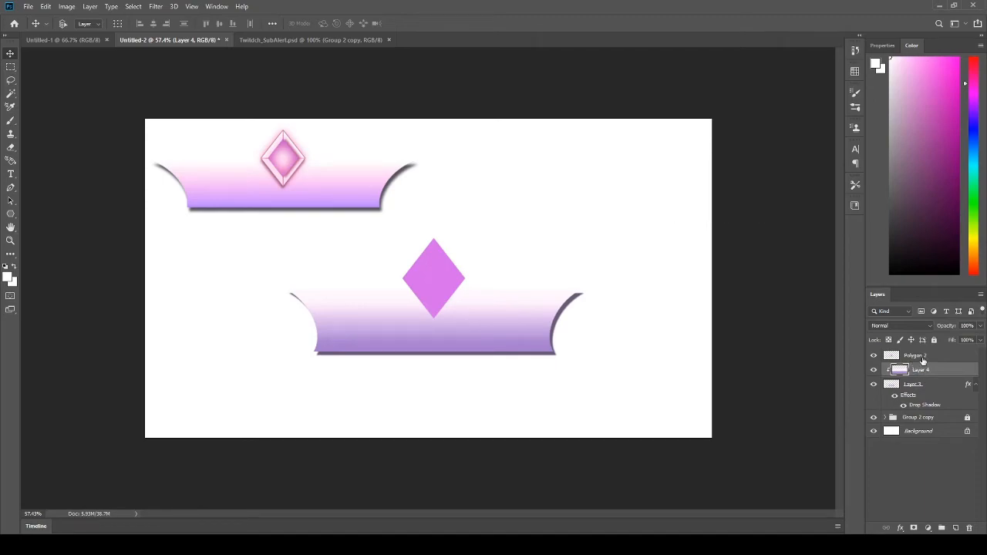
Step: Duplicate the diamond layer
{"action": "left_click", "coordinate": [916, 356]}
{"action": "key", "text": "z"}
{"action": "left_click_drag", "start_coordinate": [454, 292], "coordinate": [461, 291]}
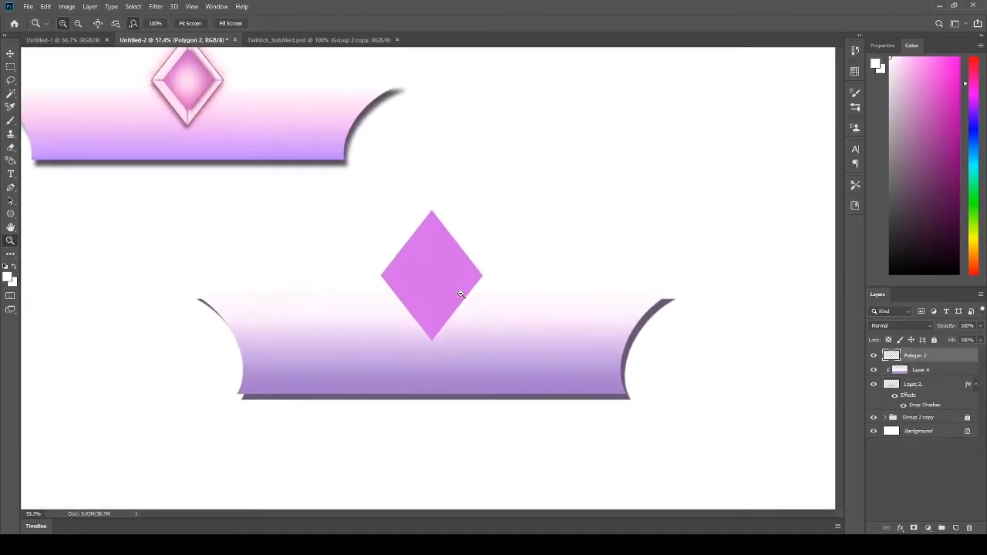
{"action": "left_click_drag", "start_coordinate": [585, 268], "coordinate": [596, 316]}
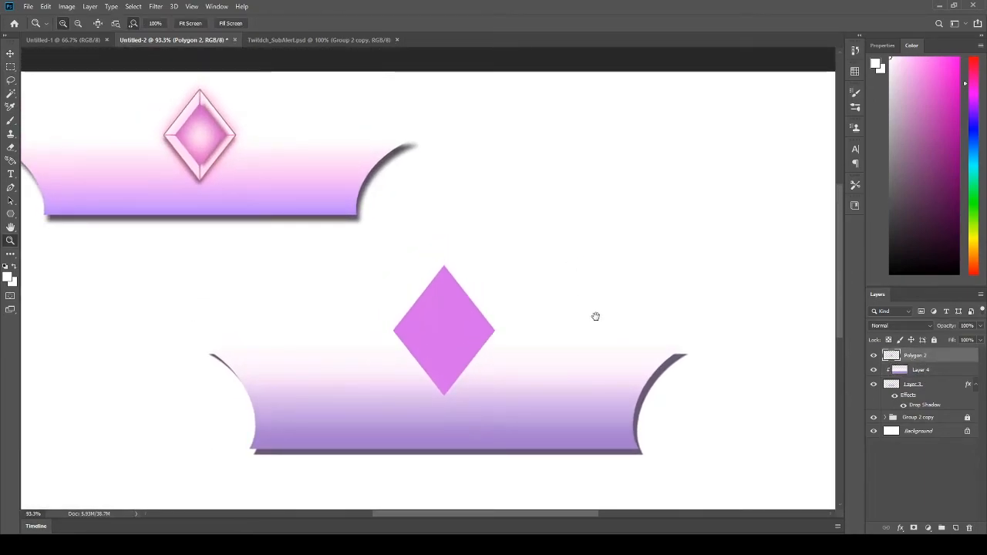
{"action": "key", "text": "v"}
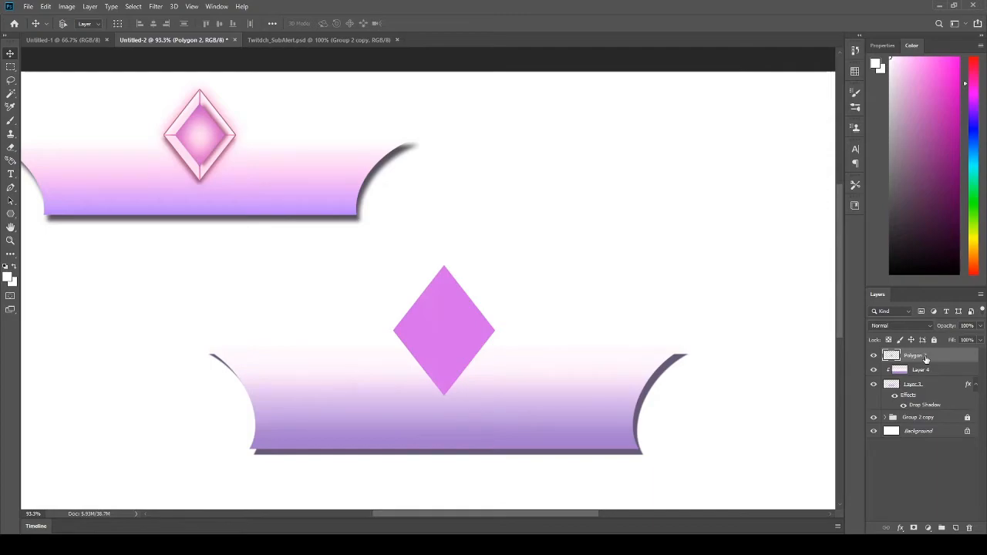
{"action": "key", "text": "ctrl"}
{"action": "key", "text": "ctrl+j"}
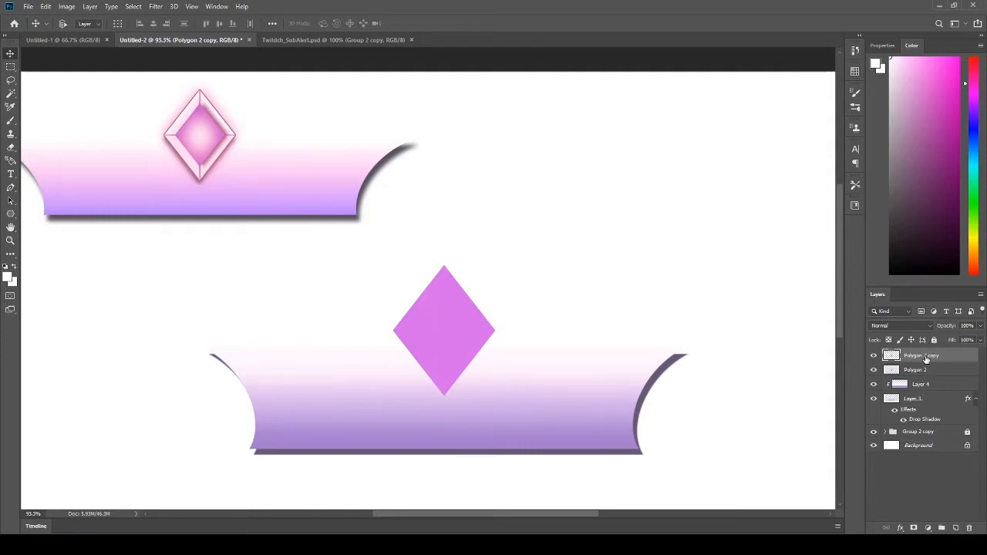
Step: Lock the diamond copy's transparent pixels and paint it with the darker purple sampled from the banner's lower part
{"action": "left_click", "coordinate": [889, 339]}
{"action": "key", "text": "i"}
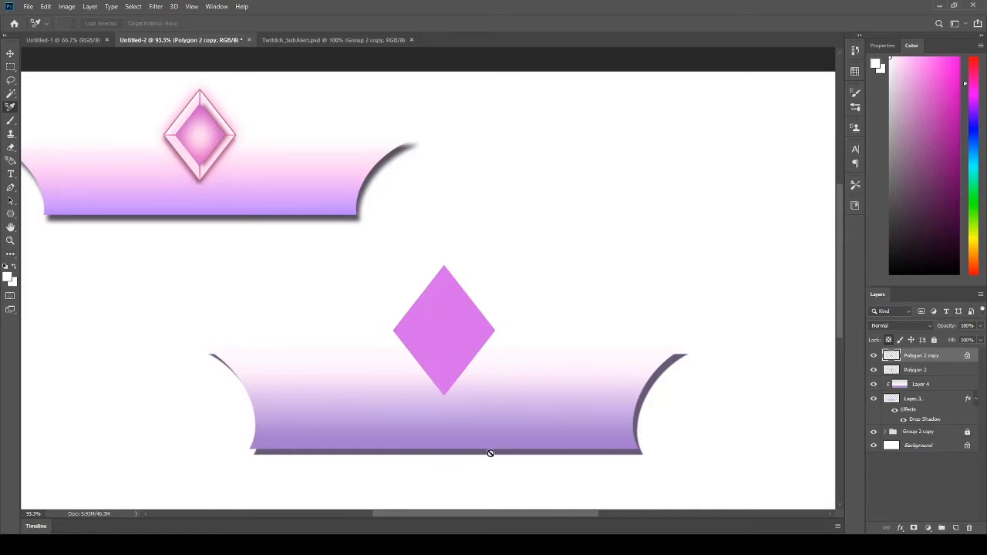
{"action": "key", "text": "b"}
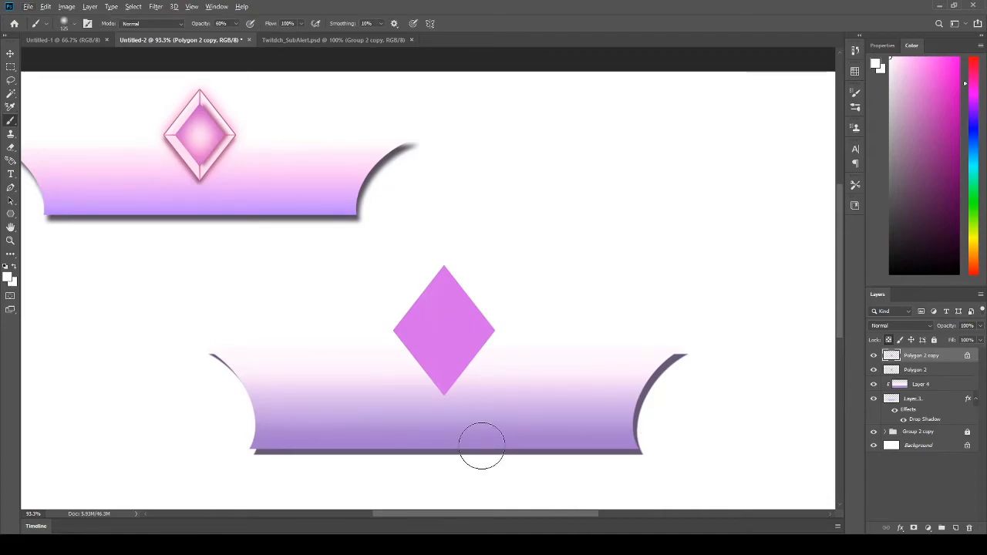
{"action": "left_click", "coordinate": [486, 434], "text": "alt"}
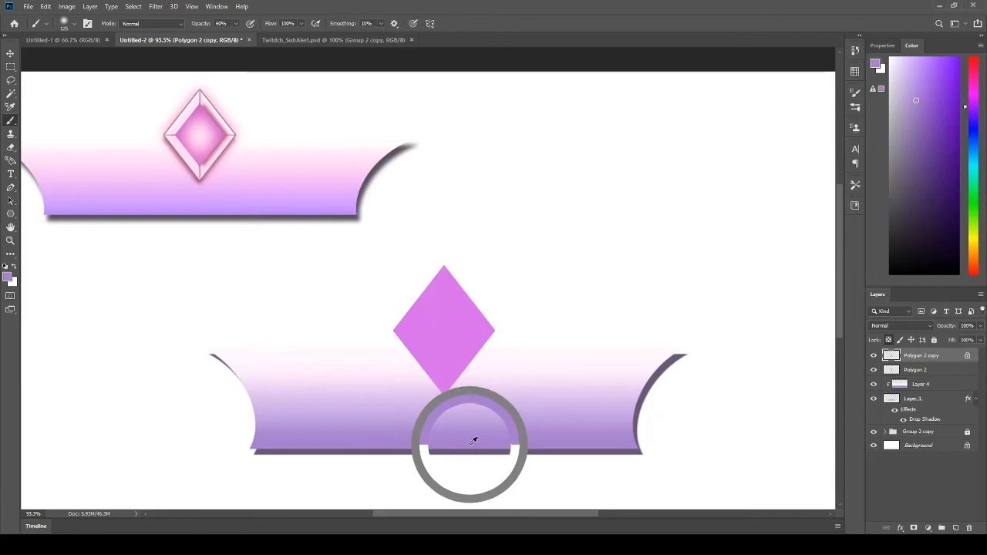
{"action": "mouse_move", "coordinate": [455, 366]}
{"action": "left_mouse_down"}
{"action": "mouse_move", "coordinate": [455, 288]}
{"action": "mouse_move", "coordinate": [465, 386]}
{"action": "mouse_move", "coordinate": [507, 405]}
{"action": "mouse_move", "coordinate": [435, 409]}
{"action": "mouse_move", "coordinate": [430, 377]}
{"action": "mouse_move", "coordinate": [442, 361]}
{"action": "mouse_move", "coordinate": [432, 325]}
{"action": "mouse_move", "coordinate": [455, 290]}
{"action": "mouse_move", "coordinate": [444, 284]}
{"action": "mouse_move", "coordinate": [455, 262]}
{"action": "left_mouse_up"}
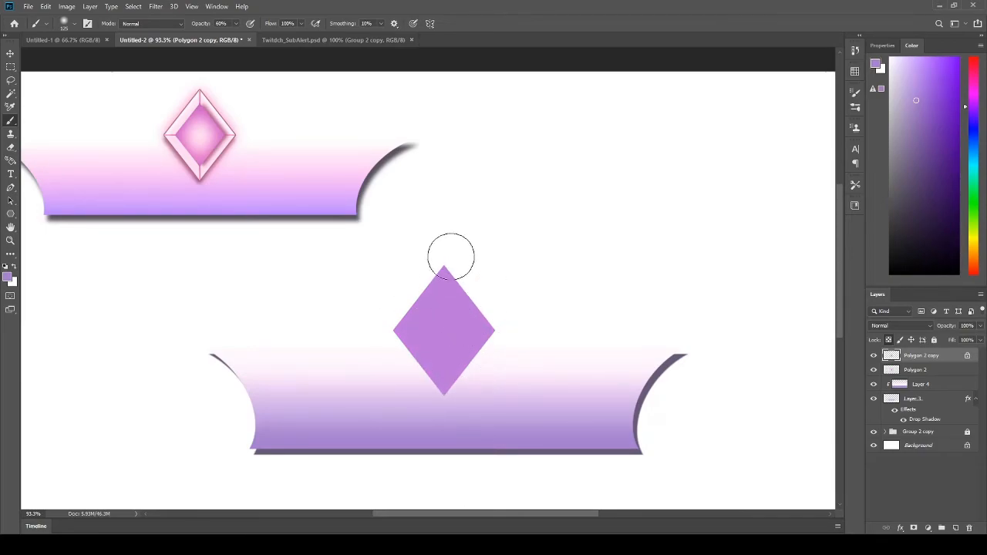
Step: Repaint the diamond copy at 100% brush opacity with a lighter purple sampled from the banner's middle, and unlock its transparent pixels
{"action": "left_click", "coordinate": [527, 415], "text": "alt"}
{"action": "mouse_move", "coordinate": [527, 415]}
{"action": "left_mouse_down"}
{"action": "mouse_move", "coordinate": [477, 375]}
{"action": "mouse_move", "coordinate": [457, 267]}
{"action": "mouse_move", "coordinate": [381, 290]}
{"action": "left_mouse_up"}
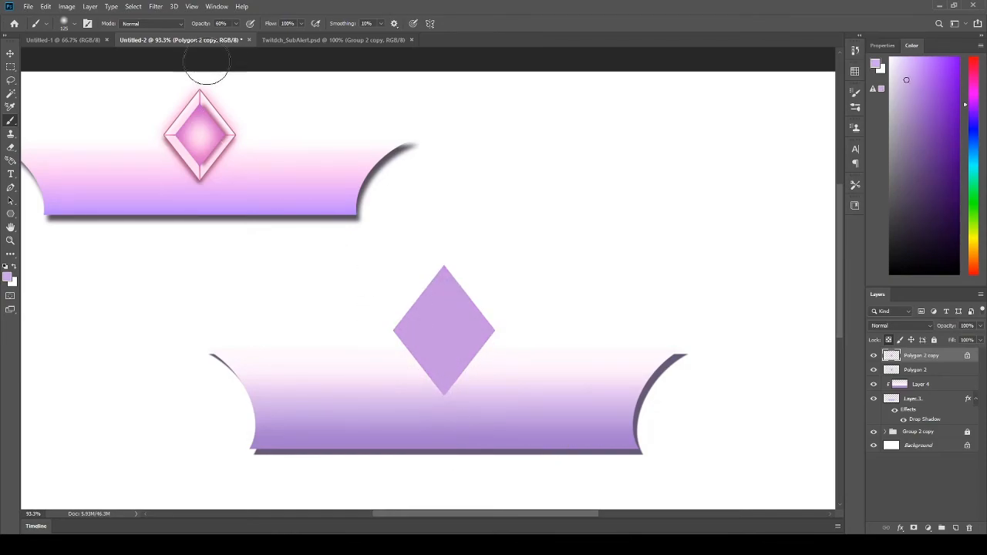
{"action": "key", "text": "0"}
{"action": "mouse_move", "coordinate": [416, 266]}
{"action": "left_mouse_down"}
{"action": "mouse_move", "coordinate": [400, 372]}
{"action": "mouse_move", "coordinate": [470, 448]}
{"action": "mouse_move", "coordinate": [463, 377]}
{"action": "left_mouse_up"}
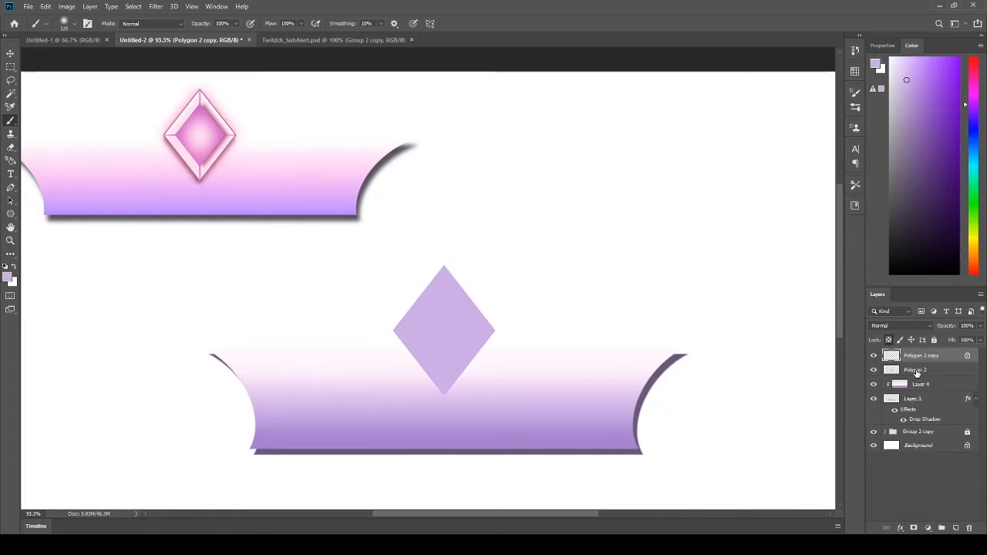
{"action": "left_click", "coordinate": [889, 341]}
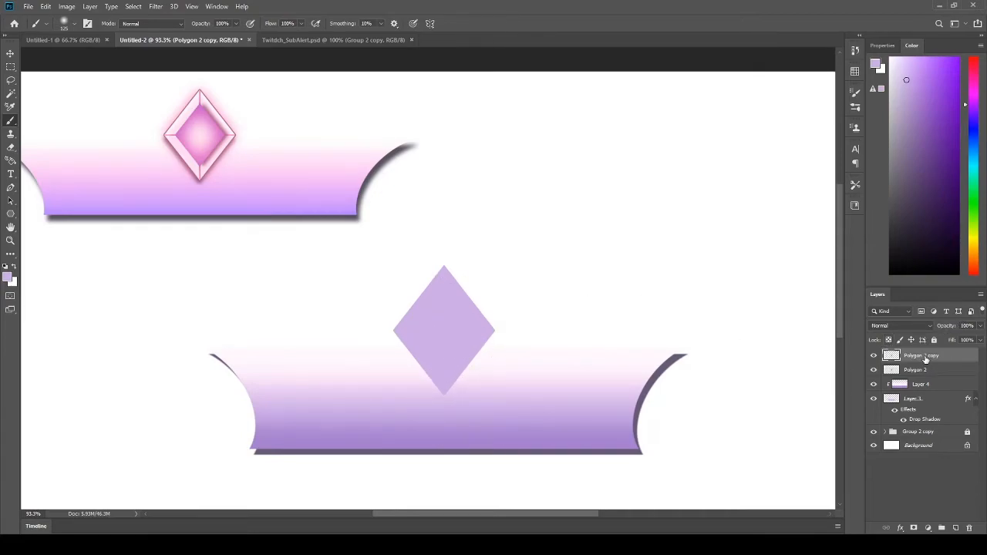
Step: Scale the diamond copy down about its centre to form an inner diamond, and paint the outer diamond pale lavender
{"action": "key", "text": "ctrl+t"}
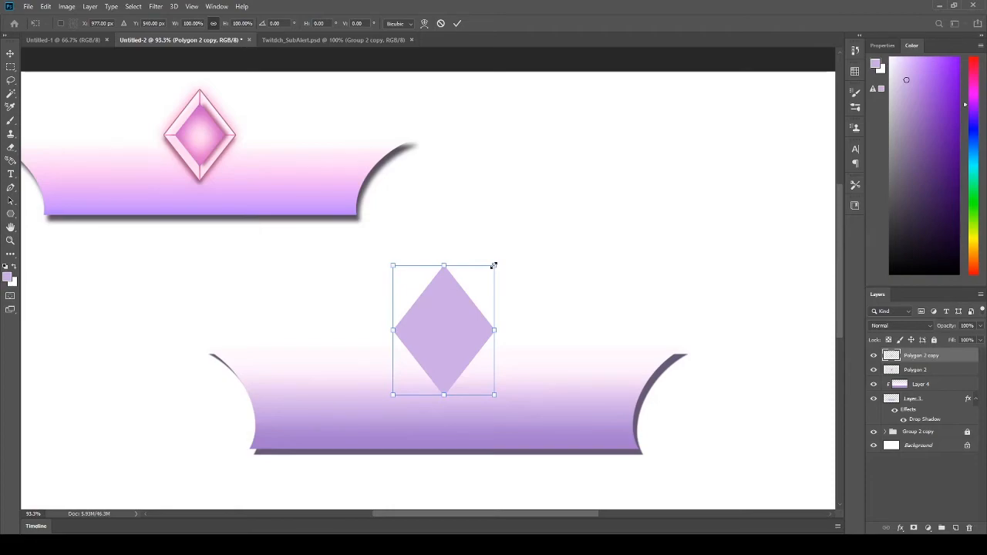
{"action": "left_click_drag", "start_coordinate": [492, 262], "coordinate": [477, 275]}
{"action": "key", "text": "Return"}
{"action": "key", "text": "b"}
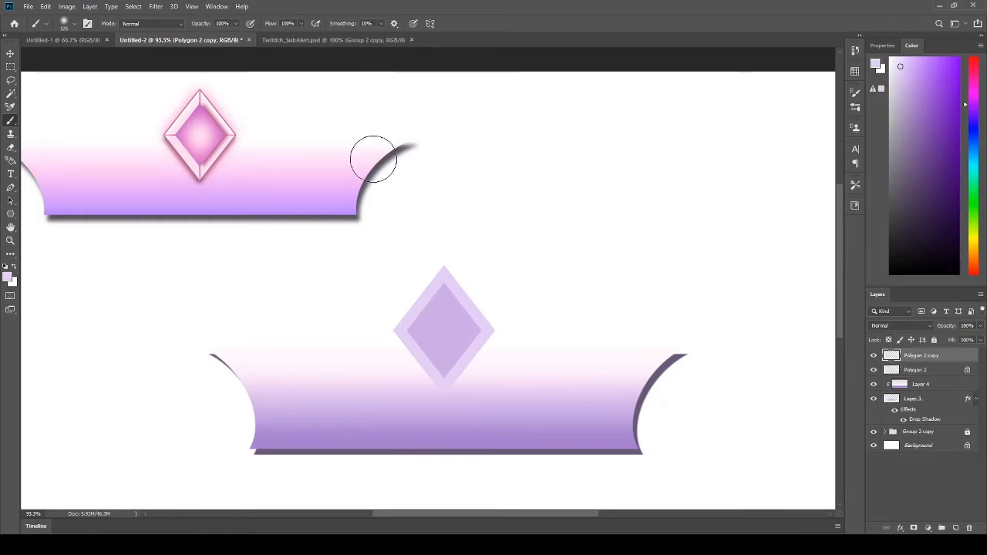
Step: Add a new layer above the diamonds and reduce the brush to a very small size for fine facet lines
{"action": "left_click", "coordinate": [955, 528]}
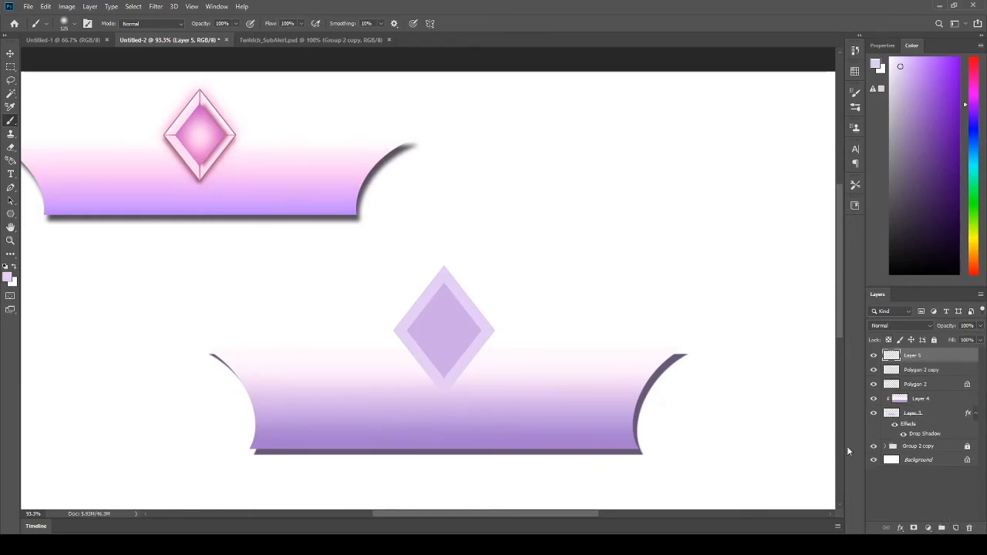
{"action": "key", "text": "z"}
{"action": "left_click_drag", "start_coordinate": [440, 326], "coordinate": [477, 342]}
{"action": "left_click", "coordinate": [476, 342], "text": "alt"}
{"action": "left_click_drag", "start_coordinate": [499, 434], "coordinate": [474, 427]}
{"action": "key", "text": "b"}
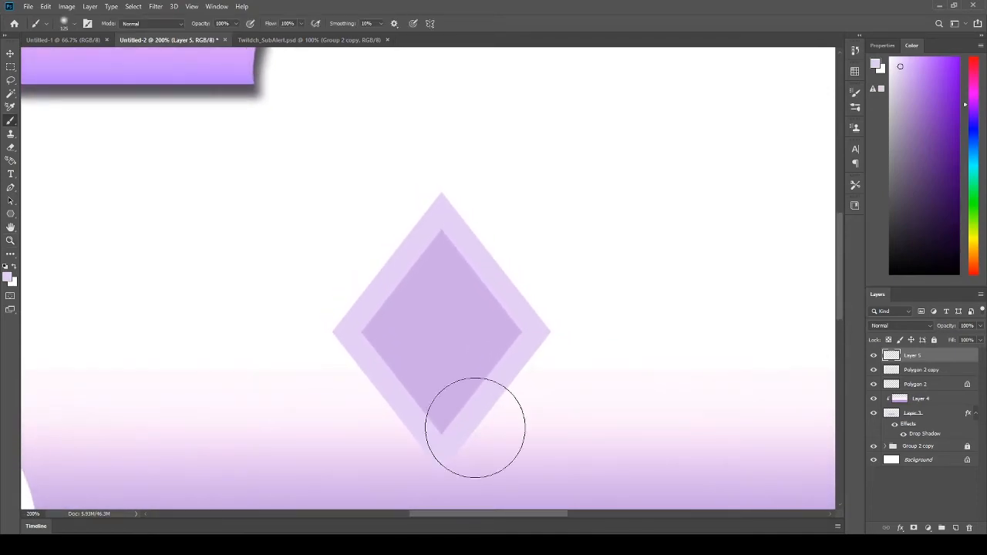
{"action": "key", "text": "bracketleft"}
{"action": "key", "text": "bracketleft"}
{"action": "key", "text": "bracketleft"}
{"action": "key", "text": "bracketleft"}
{"action": "key", "text": "bracketleft"}
{"action": "key", "text": "bracketleft"}
{"action": "key", "text": "bracketleft"}
{"action": "key", "text": "bracketleft"}
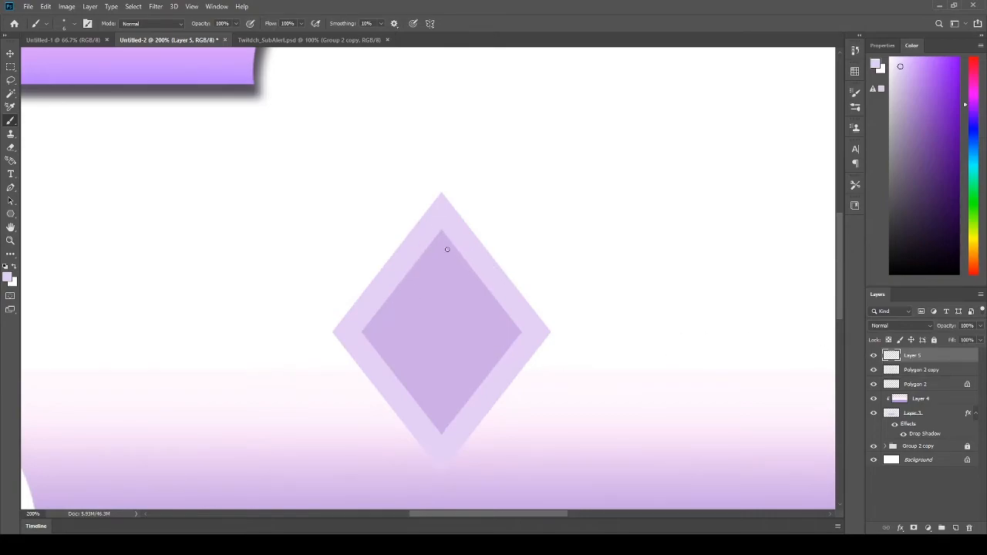
Step: Sample the inner diamond's purple and switch from the soft brush to a hard round brush
{"action": "left_click", "coordinate": [439, 300], "text": "alt"}
{"action": "left_click_drag", "start_coordinate": [442, 232], "coordinate": [445, 196]}
{"action": "key", "text": "ctrl+z"}
{"action": "left_click", "coordinate": [88, 24]}
{"action": "left_click", "coordinate": [762, 114]}
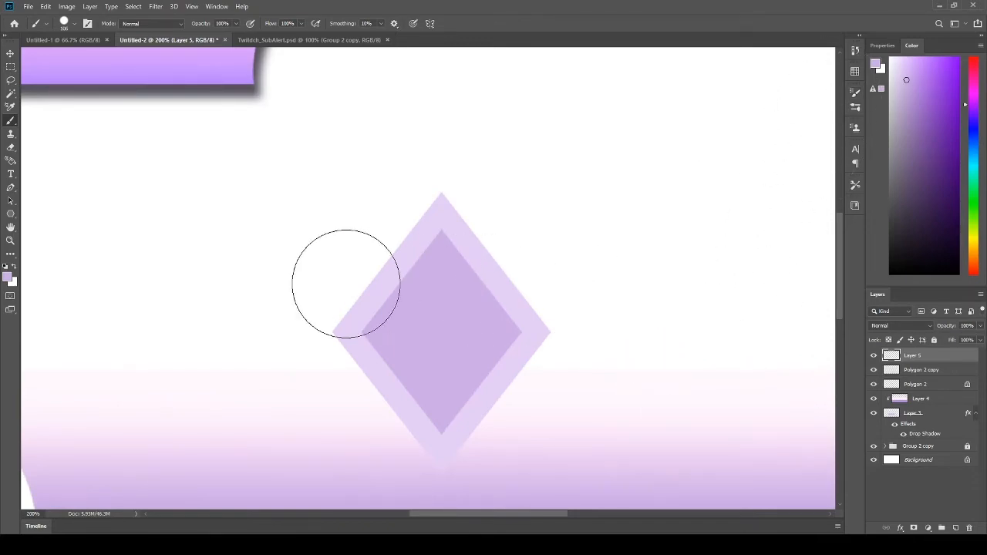
Step: Draw thin purple facet lines with a small hard brush, joining the inner diamond's four corners to the outer diamond's corners
{"action": "key", "text": "bracketleft"}
{"action": "key", "text": "bracketleft"}
{"action": "key", "text": "bracketleft"}
{"action": "key", "text": "bracketleft"}
{"action": "key", "text": "bracketleft"}
{"action": "key", "text": "bracketleft"}
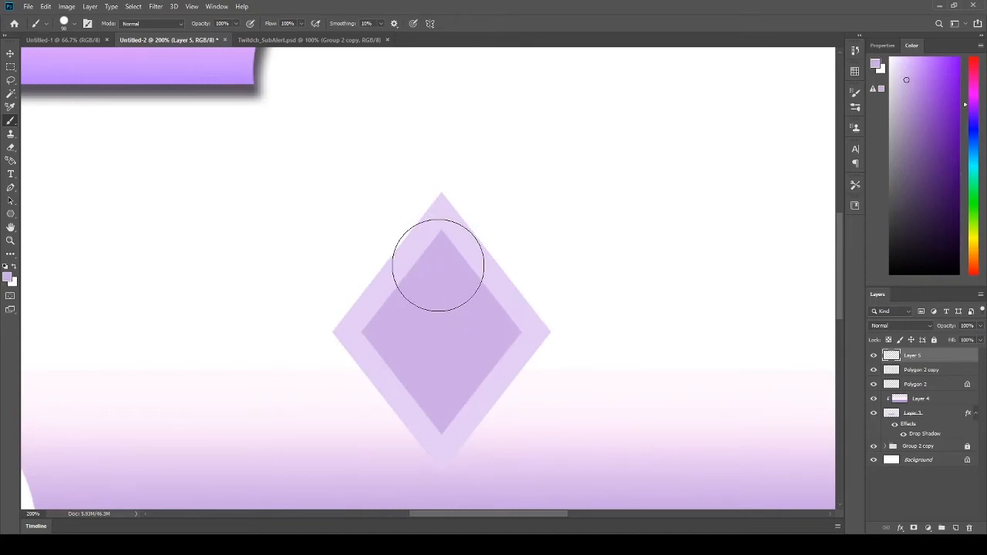
{"action": "key", "text": "bracketleft"}
{"action": "key", "text": "bracketleft"}
{"action": "key", "text": "bracketleft"}
{"action": "key", "text": "bracketleft"}
{"action": "key", "text": "bracketleft"}
{"action": "key", "text": "bracketleft"}
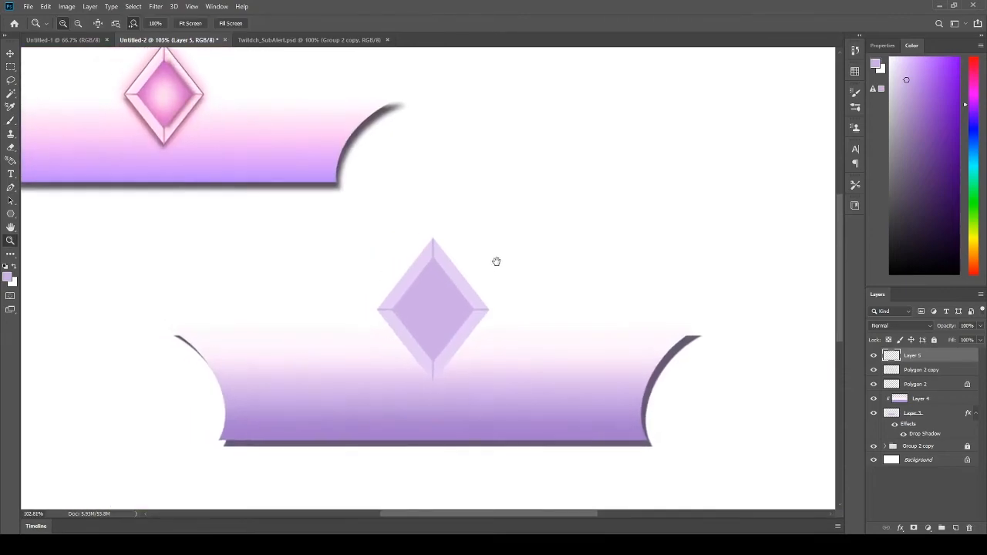
Step: Add a new layer above the inner diamond and prepare a soft 14% opacity brush with a lighter tint of its purple
{"action": "left_click_drag", "start_coordinate": [496, 262], "coordinate": [503, 312]}
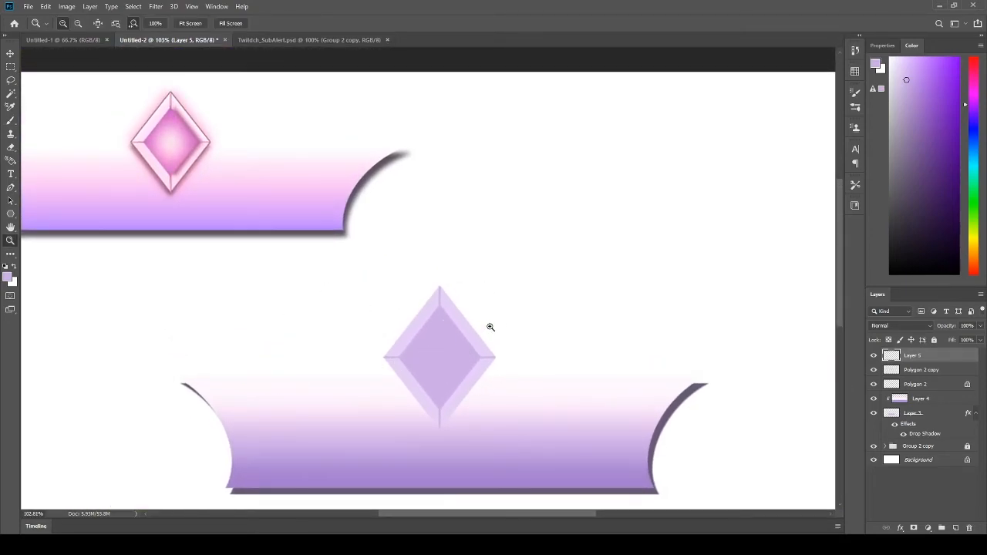
{"action": "key", "text": "v"}
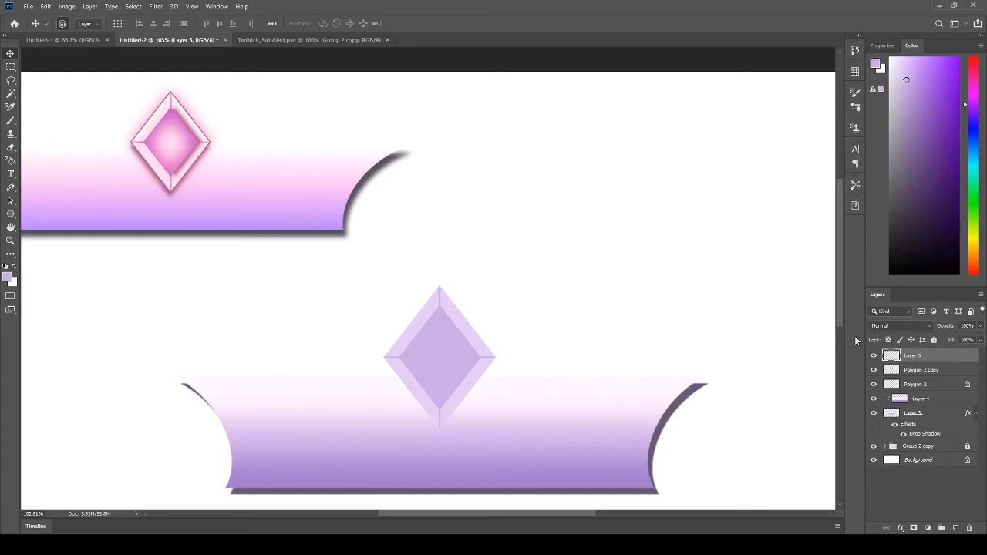
{"action": "left_click", "coordinate": [449, 353]}
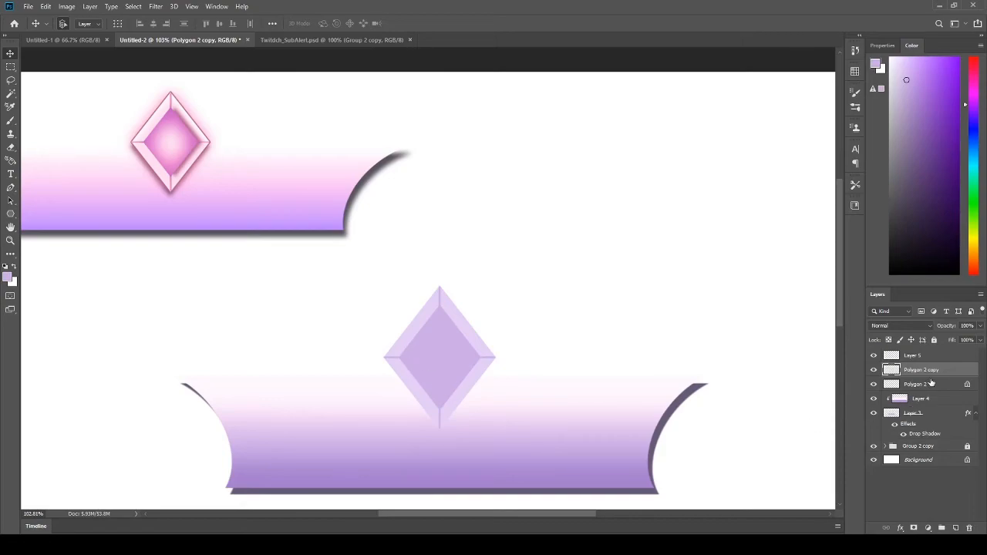
{"action": "left_click", "coordinate": [956, 529]}
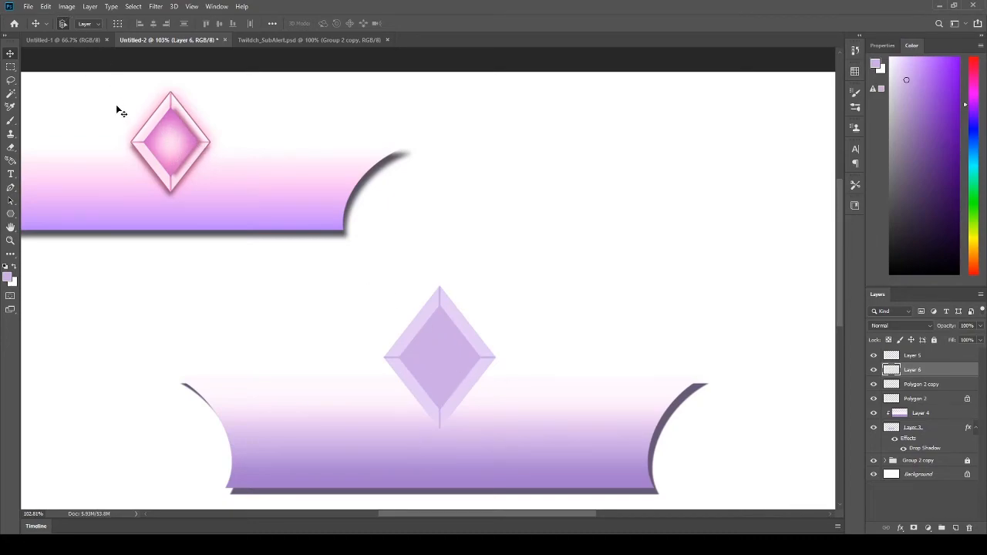
{"action": "key", "text": "b"}
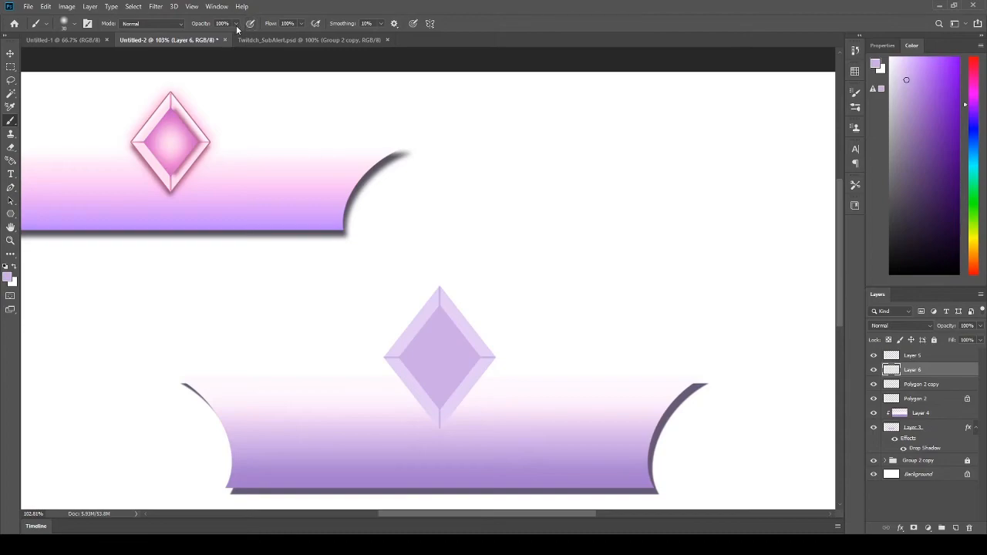
{"action": "key", "text": "1"}
{"action": "key", "text": "5"}
{"action": "left_click", "coordinate": [447, 352], "text": "alt"}
{"action": "mouse_move", "coordinate": [907, 80]}
{"action": "left_mouse_down"}
{"action": "mouse_move", "coordinate": [916, 76]}
{"action": "mouse_move", "coordinate": [908, 83]}
{"action": "mouse_move", "coordinate": [897, 71]}
{"action": "left_mouse_up"}
Step: Paint a soft lavender glow in the inner diamond's centre with an enlarged brush, and move the facet-line layer below the glow layer
{"action": "key", "text": "bracketright"}
{"action": "key", "text": "bracketright"}
{"action": "key", "text": "bracketright"}
{"action": "key", "text": "bracketright"}
{"action": "key", "text": "]"}
{"action": "key", "text": "]"}
{"action": "key", "text": "["}
{"action": "key", "text": "["}
{"action": "mouse_move", "coordinate": [422, 362]}
{"action": "left_mouse_down"}
{"action": "mouse_move", "coordinate": [459, 356]}
{"action": "mouse_move", "coordinate": [456, 394]}
{"action": "mouse_move", "coordinate": [421, 376]}
{"action": "mouse_move", "coordinate": [449, 371]}
{"action": "mouse_move", "coordinate": [382, 370]}
{"action": "left_mouse_up"}
{"action": "left_click_drag", "start_coordinate": [929, 358], "coordinate": [919, 389]}
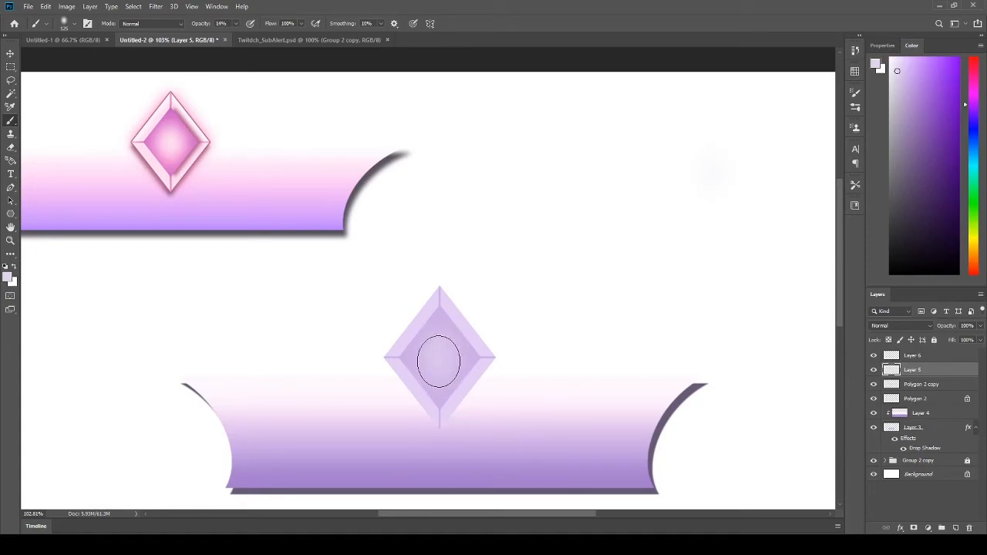
Step: Brighten the middle of the gem's glow with a paler lavender and a smaller soft brush
{"action": "left_click", "coordinate": [898, 64]}
{"action": "key", "text": "bracketleft"}
{"action": "key", "text": "bracketleft"}
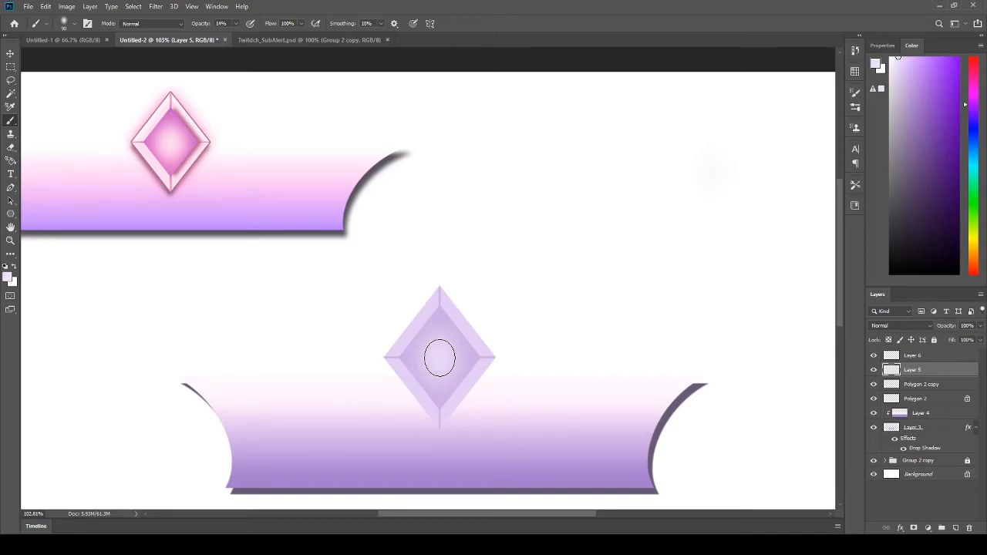
Step: Identify the inner diamond's layer by toggling its visibility and give it a soft, subtle drop shadow
{"action": "left_click", "coordinate": [873, 385]}
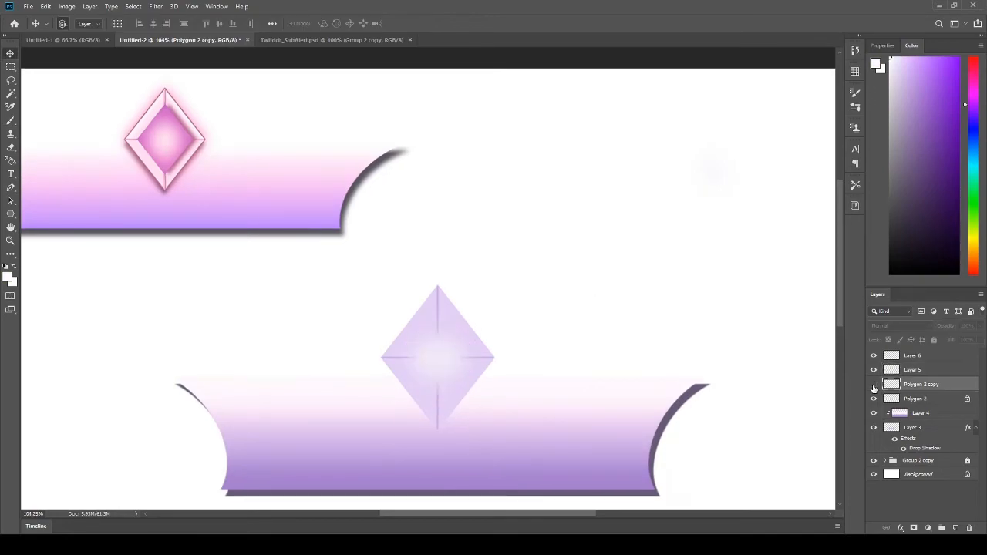
{"action": "left_click", "coordinate": [873, 385]}
{"action": "left_click", "coordinate": [874, 385]}
{"action": "left_click", "coordinate": [874, 385]}
{"action": "left_click", "coordinate": [874, 385]}
{"action": "left_click", "coordinate": [873, 385]}
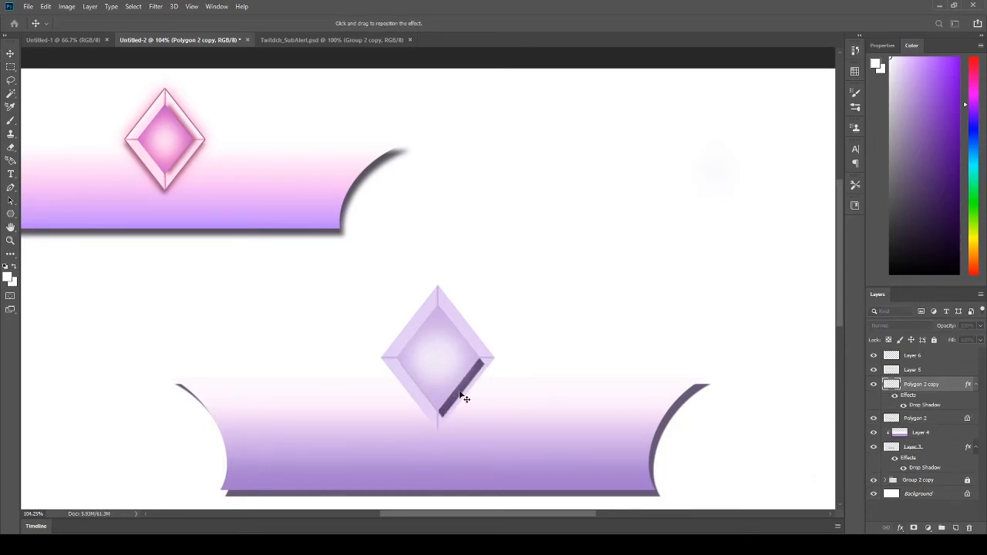
{"action": "left_click", "coordinate": [767, 191]}
{"action": "left_click_drag", "start_coordinate": [766, 191], "coordinate": [768, 218]}
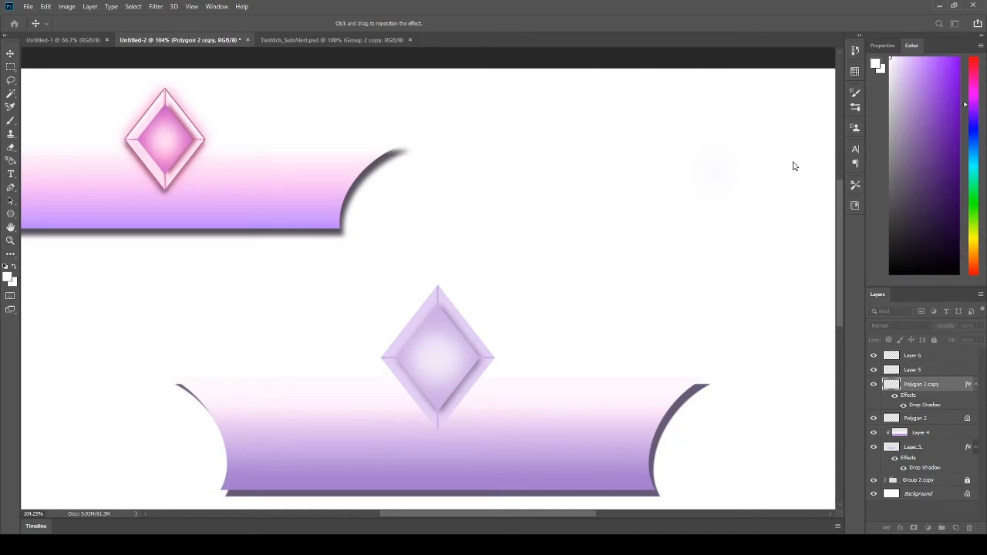
{"action": "key", "text": "Return"}
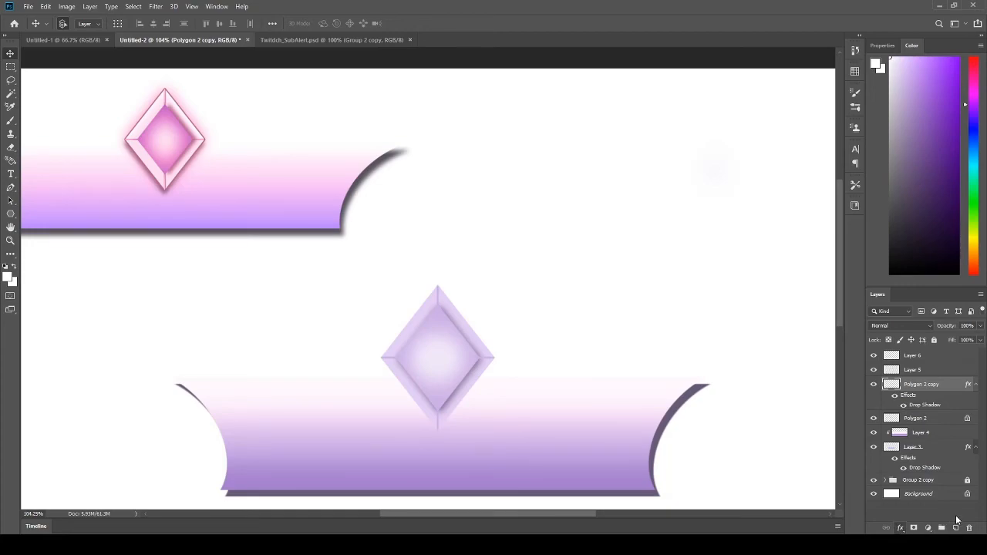
Step: Add a soft inner shadow around the edges of the inner diamond
{"action": "left_click", "coordinate": [924, 462]}
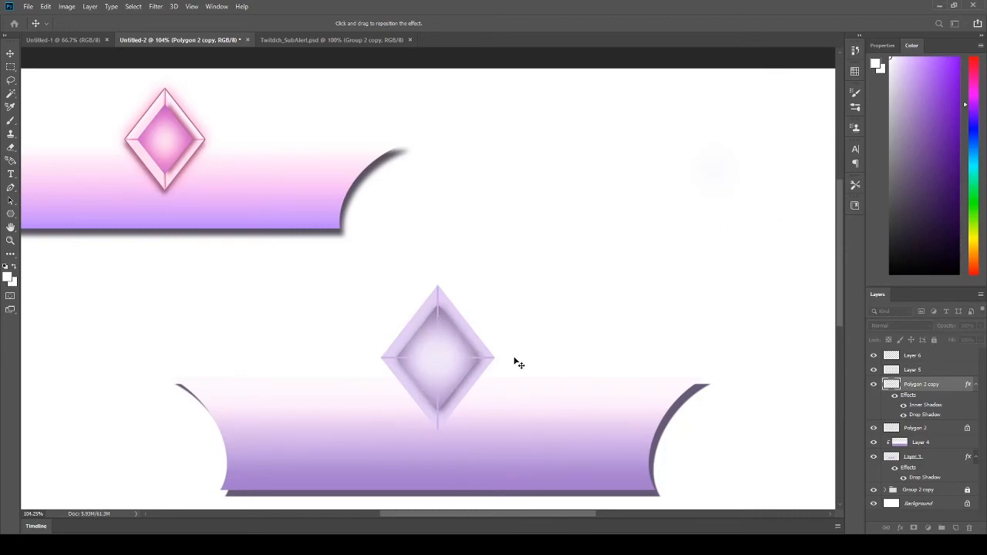
{"action": "key", "text": "i"}
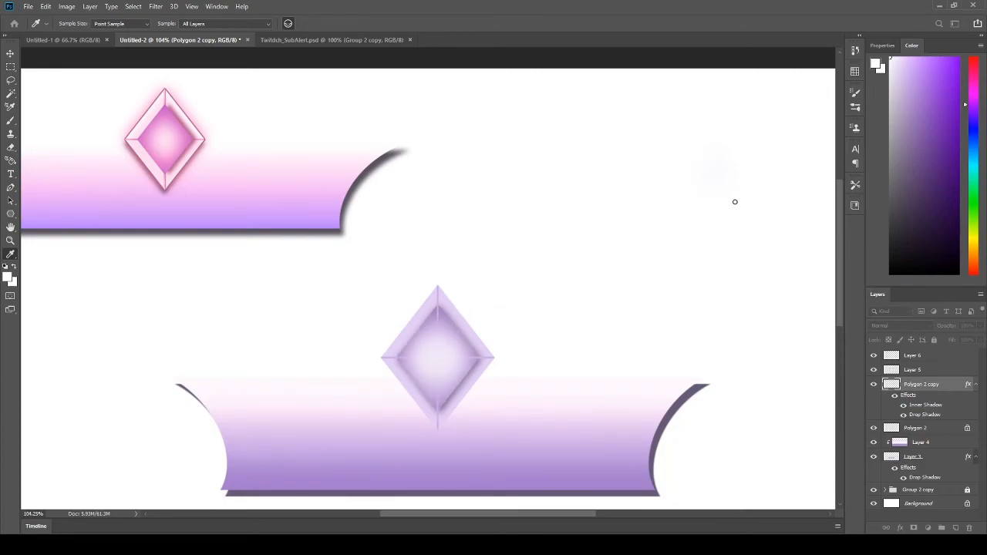
{"action": "key", "text": "v"}
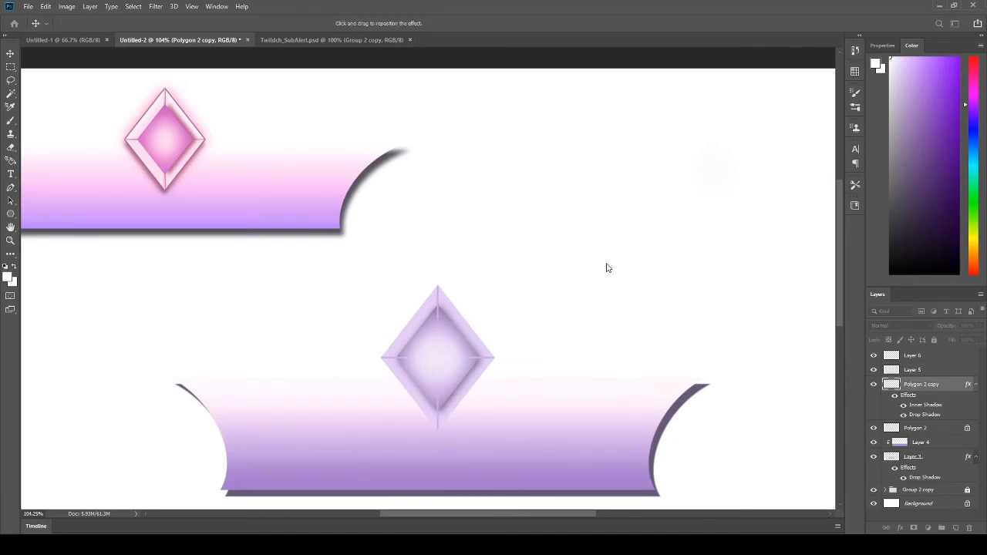
{"action": "key", "text": "Return"}
Step: Give the outer diamond a drop shadow and an outer glow coloured with the purple sampled from the banner's lower edge
{"action": "left_click", "coordinate": [389, 363]}
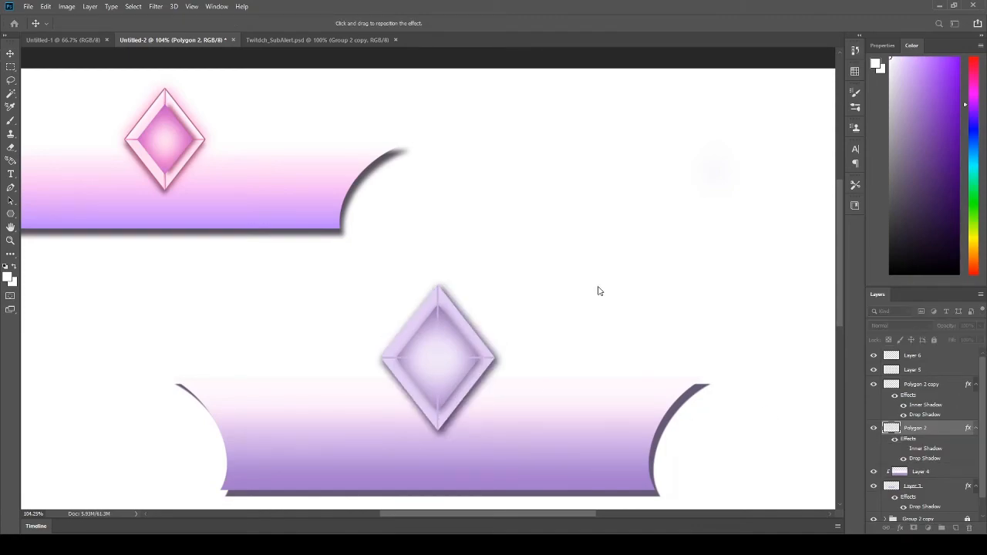
{"action": "left_click", "coordinate": [599, 287]}
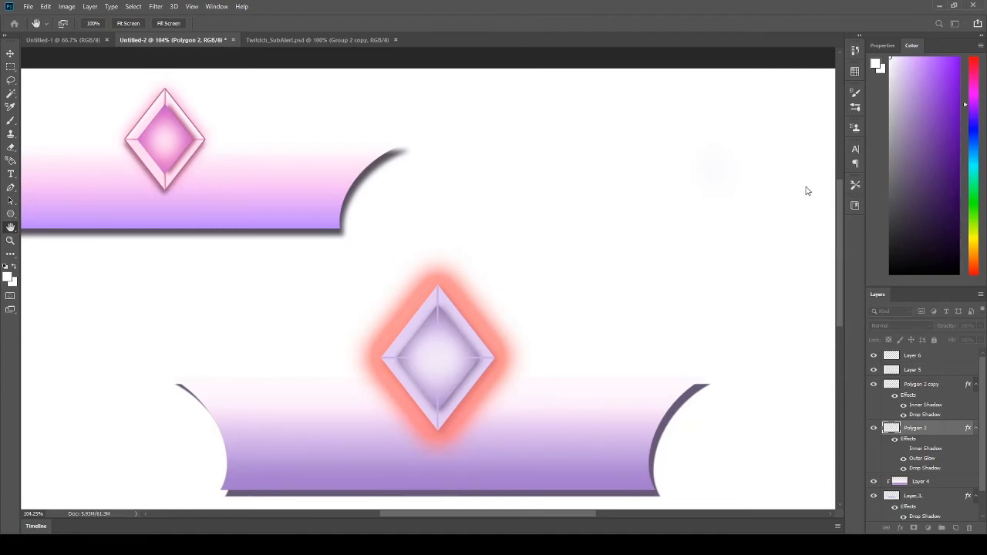
{"action": "key", "text": "i"}
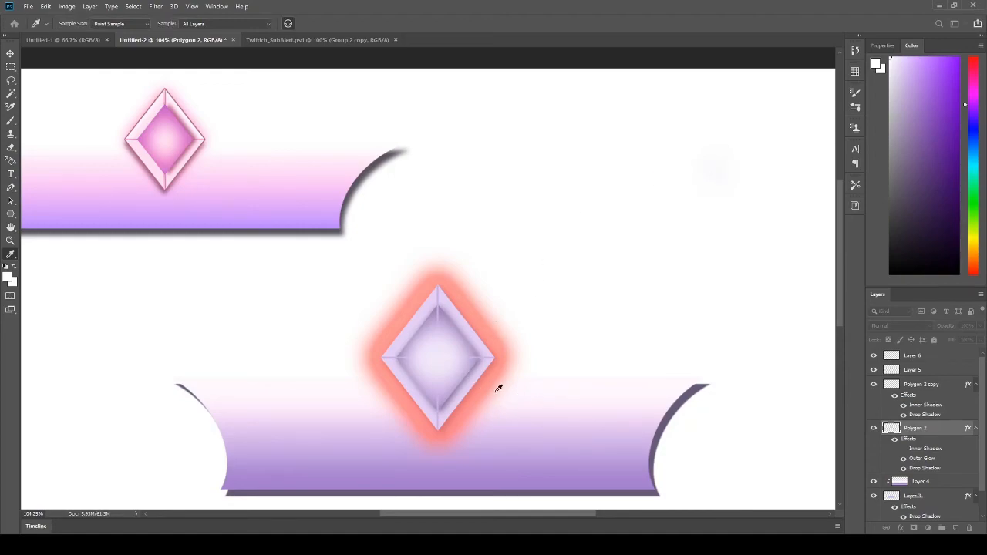
{"action": "left_click", "coordinate": [519, 483]}
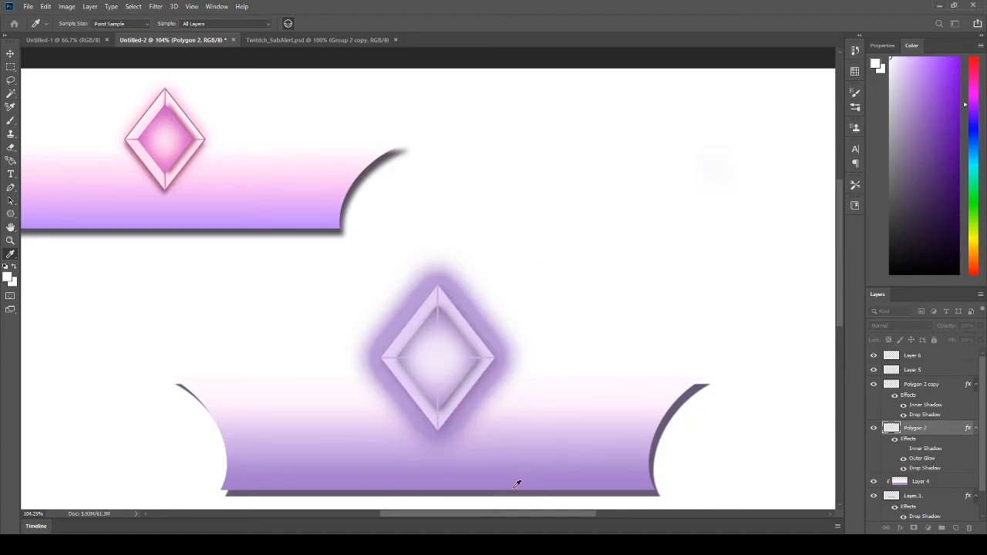
Step: Adjust the outer diamond's glow to a smaller, softer halo and recolour it light purple
{"action": "left_click", "coordinate": [764, 126]}
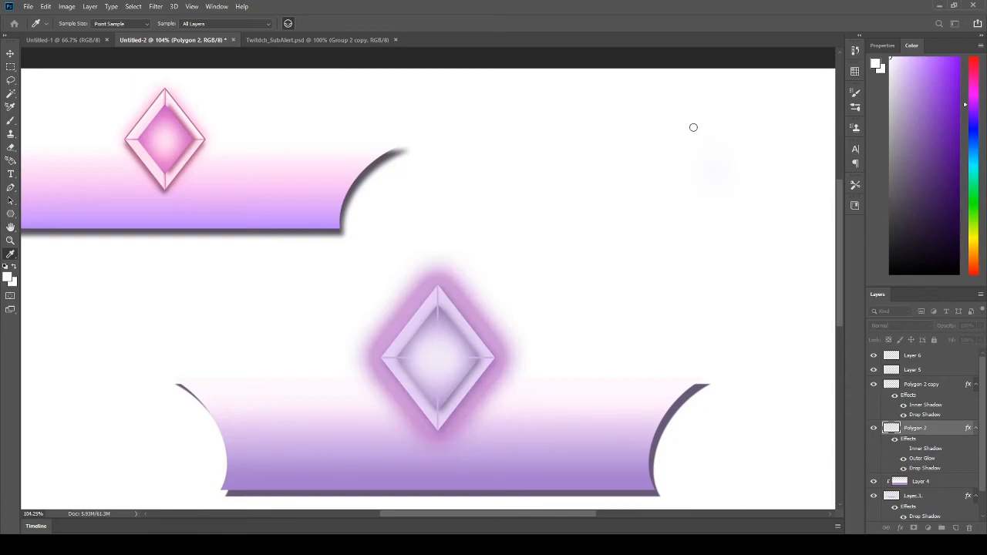
{"action": "left_click_drag", "start_coordinate": [656, 126], "coordinate": [671, 81]}
{"action": "key", "text": "h"}
{"action": "left_click_drag", "start_coordinate": [771, 224], "coordinate": [766, 237]}
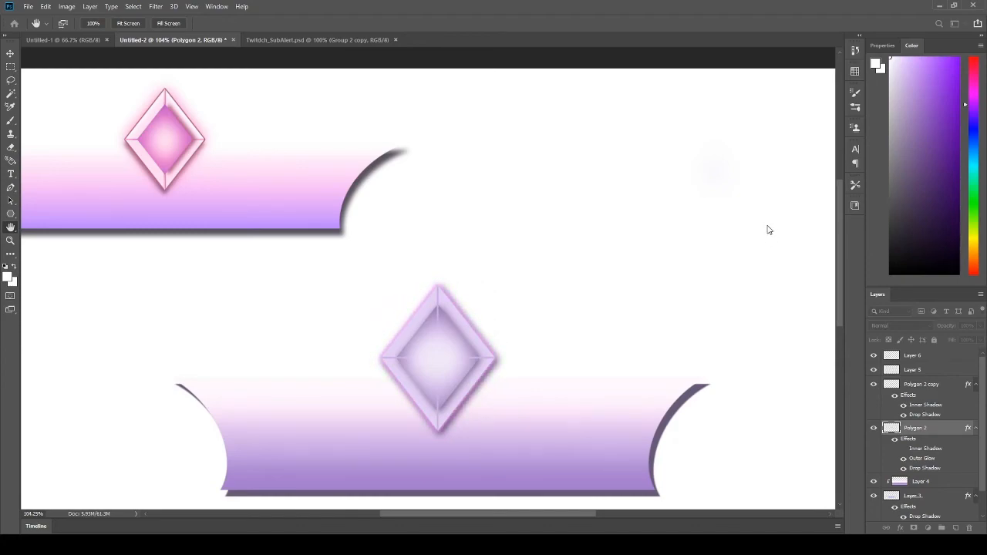
{"action": "left_click_drag", "start_coordinate": [779, 250], "coordinate": [764, 229]}
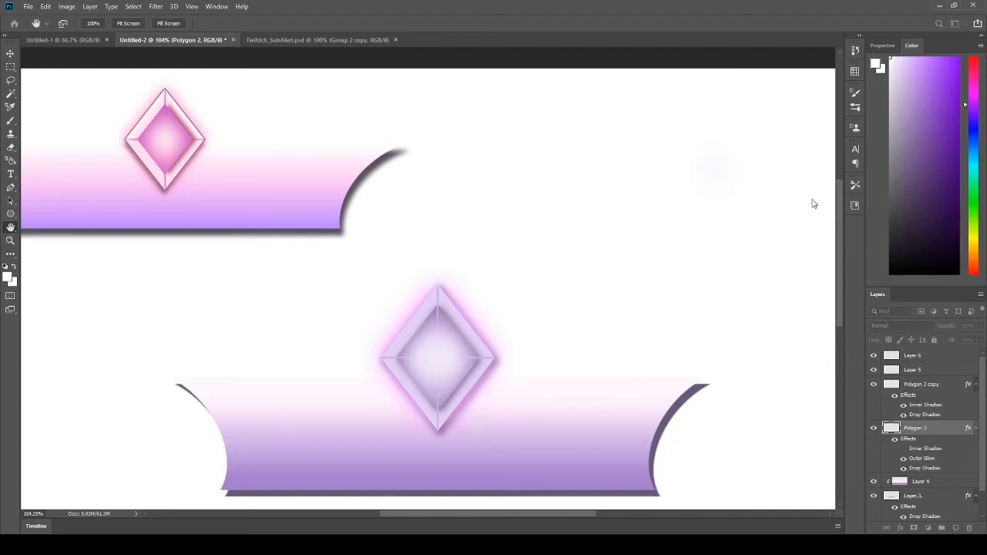
{"action": "key", "text": "i"}
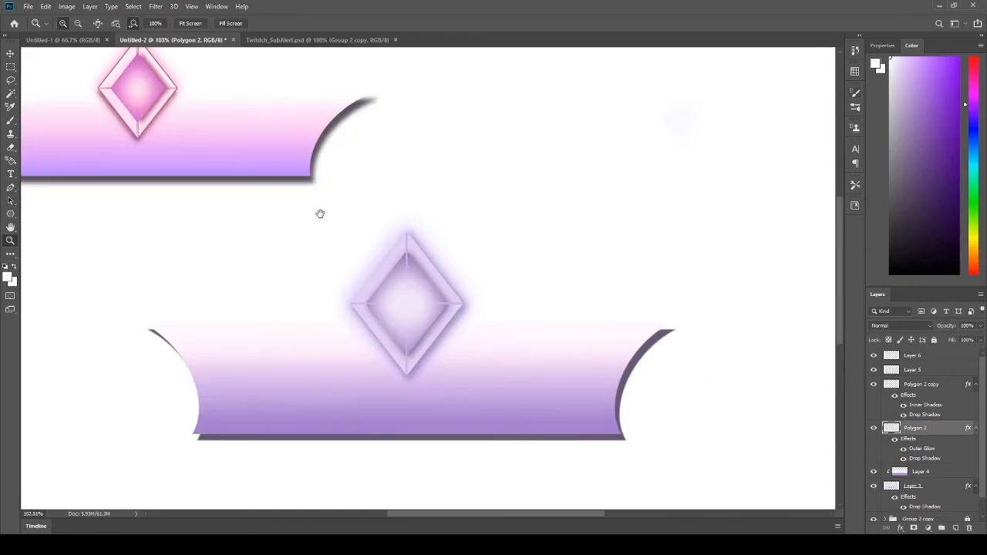
Step: Add a thin purple stroke around the outer diamond
{"action": "left_click_drag", "start_coordinate": [320, 213], "coordinate": [347, 242]}
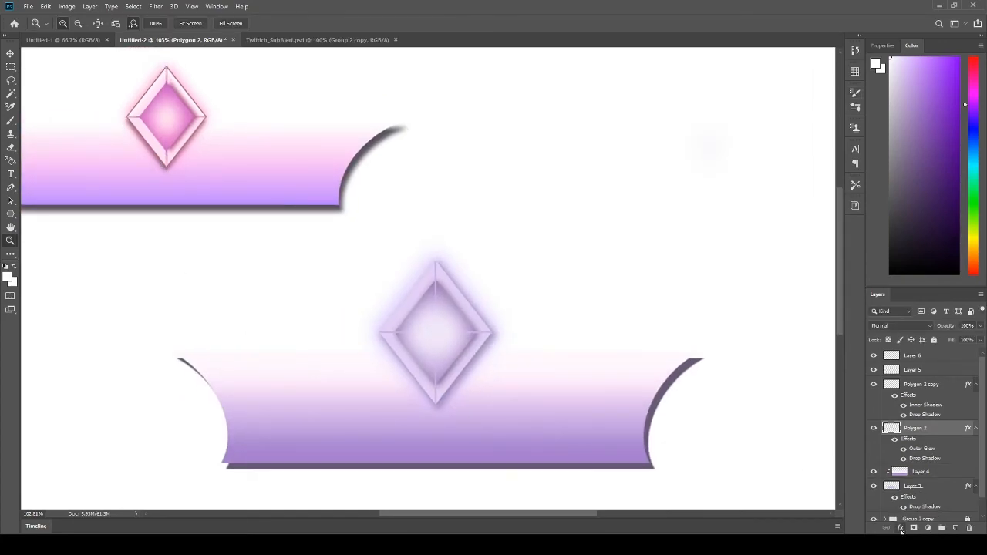
{"action": "left_click", "coordinate": [906, 456]}
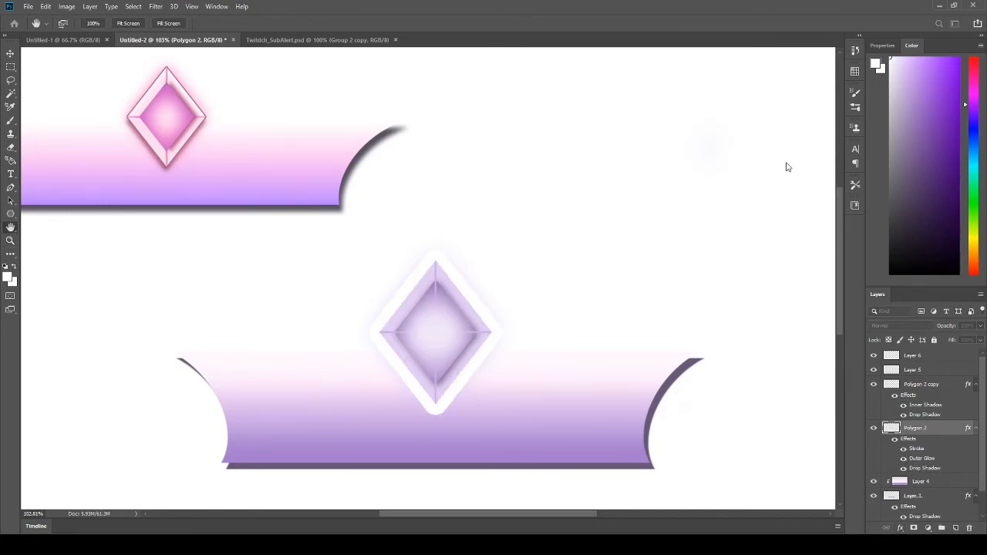
{"action": "left_click_drag", "start_coordinate": [770, 150], "coordinate": [743, 152]}
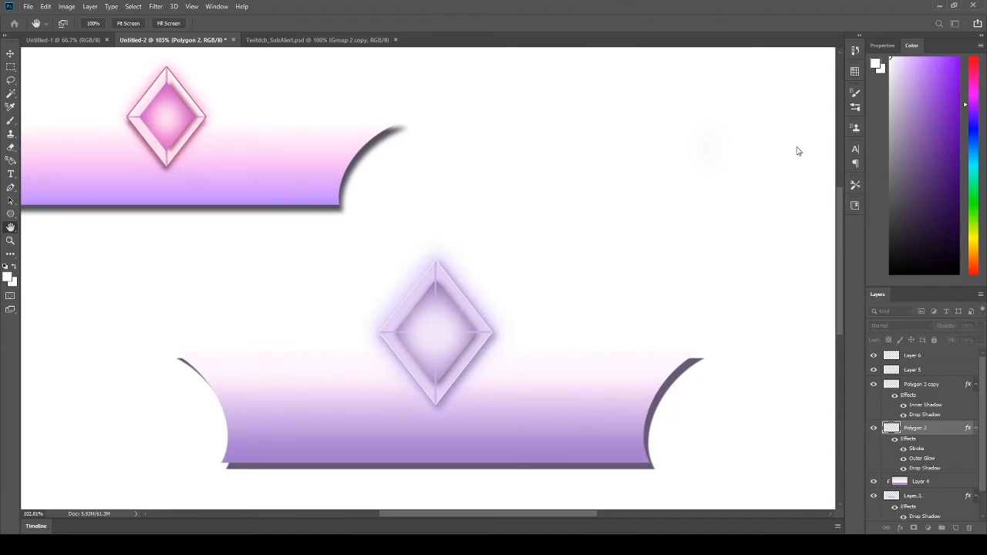
{"action": "key", "text": "i"}
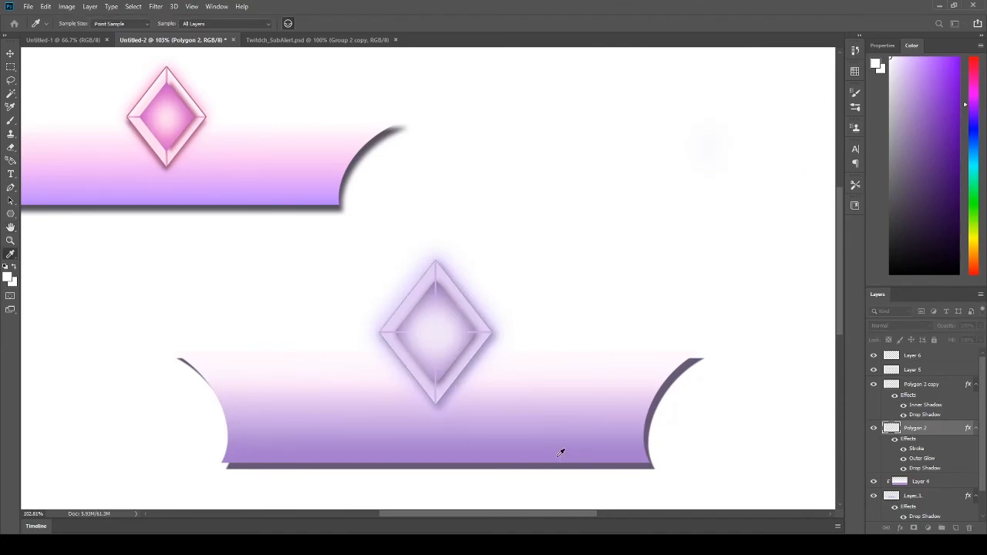
Step: Create a text layer over the middle of the purple diamond and move it above all other layers
{"action": "key", "text": "z"}
{"action": "left_click_drag", "start_coordinate": [725, 238], "coordinate": [608, 268]}
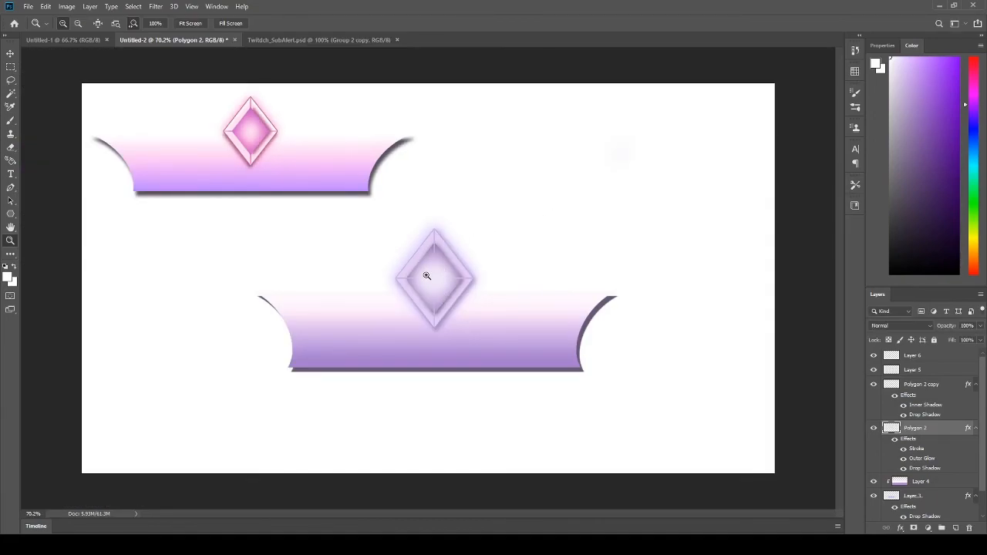
{"action": "key", "text": "t"}
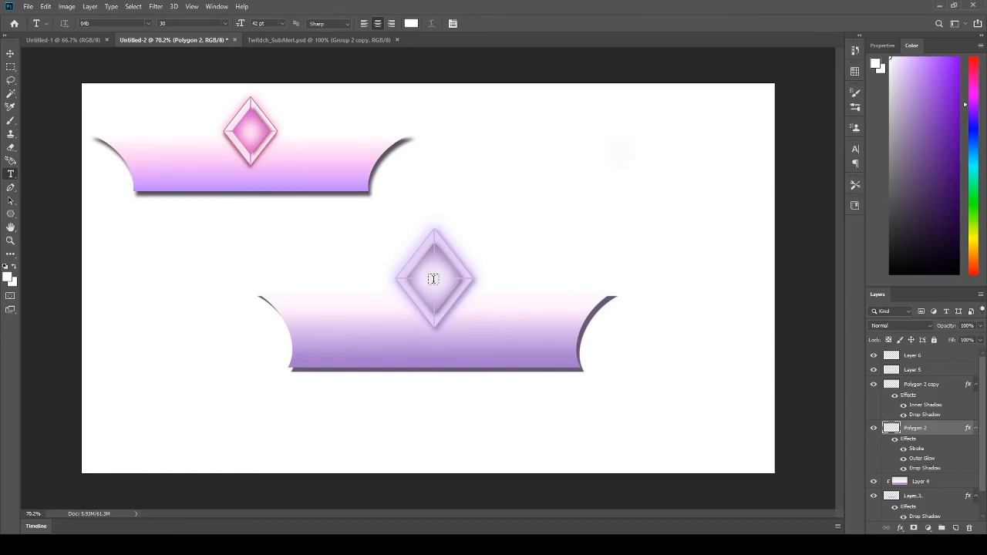
{"action": "left_click", "coordinate": [433, 279]}
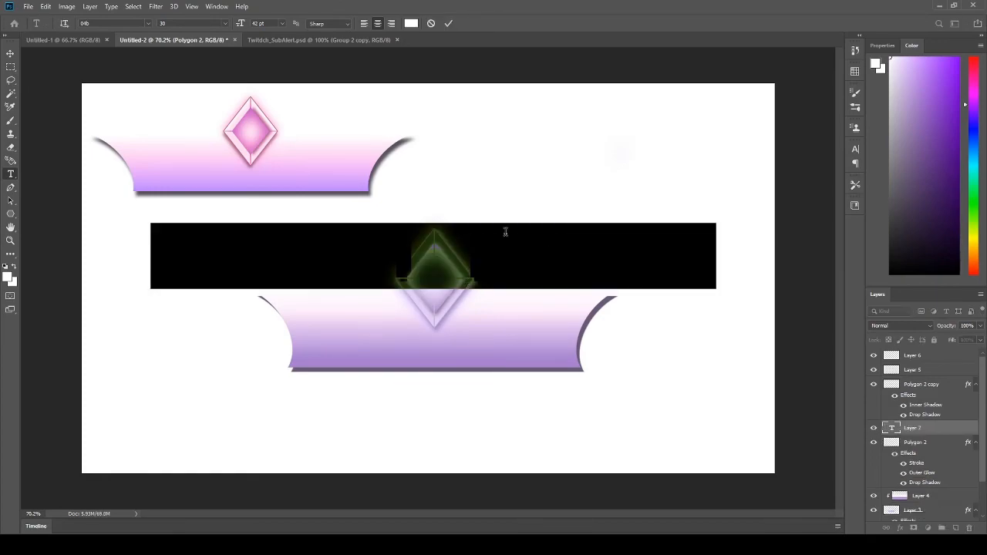
{"action": "left_click_drag", "start_coordinate": [933, 428], "coordinate": [926, 356]}
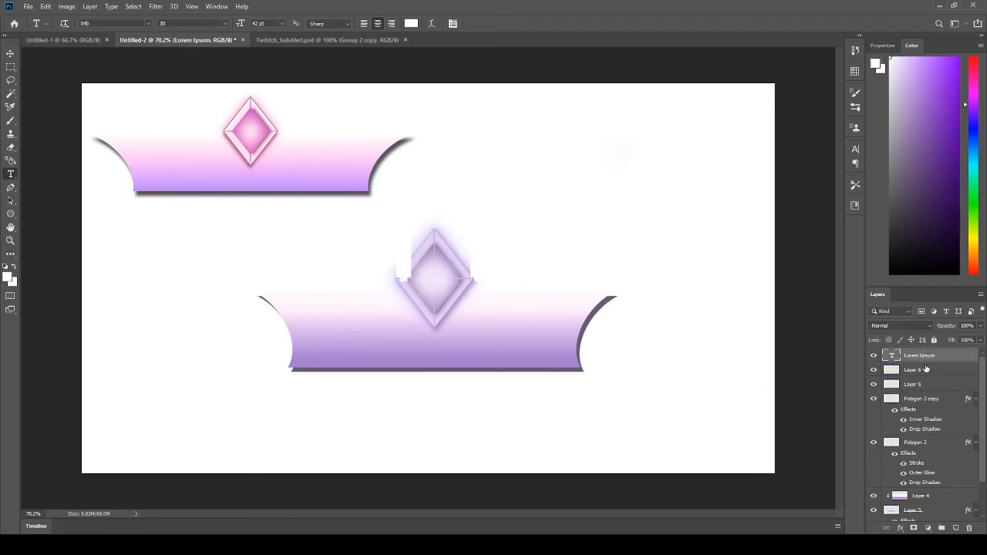
Step: Replace the placeholder text with "S" and reduce its font size to 27 pt
{"action": "left_click", "coordinate": [405, 269]}
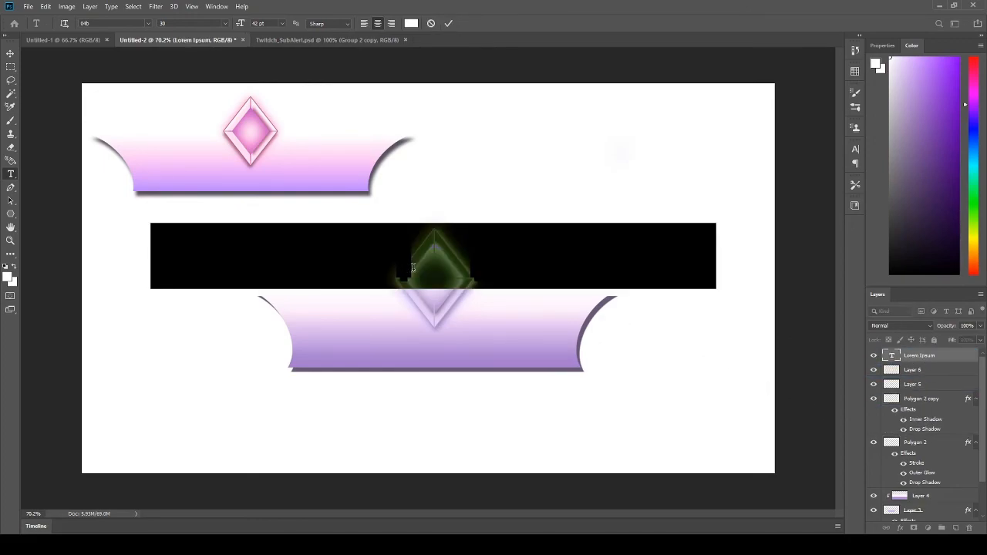
{"action": "type", "text": "S"}
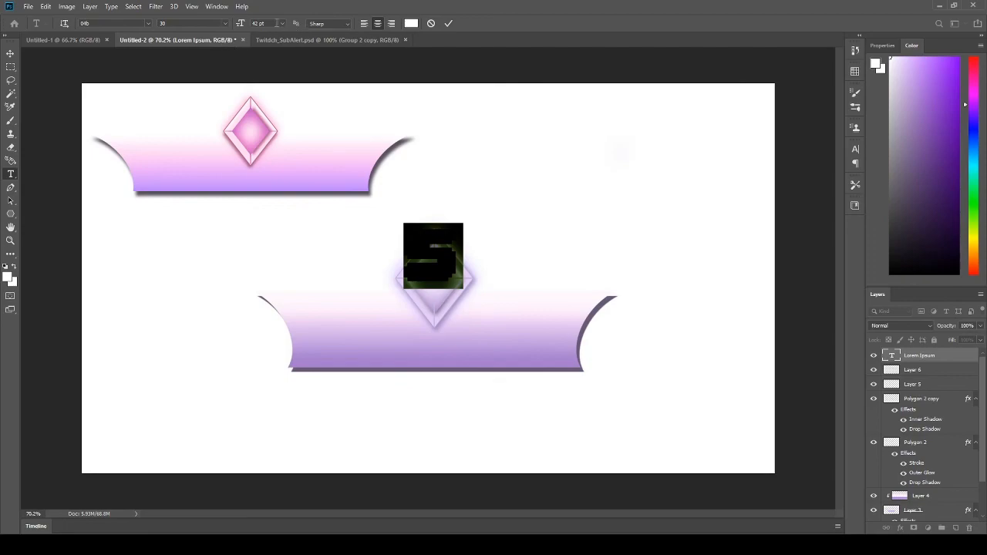
{"action": "scroll", "coordinate": [276, 23], "scroll_direction": "down", "scroll_amount": 7}
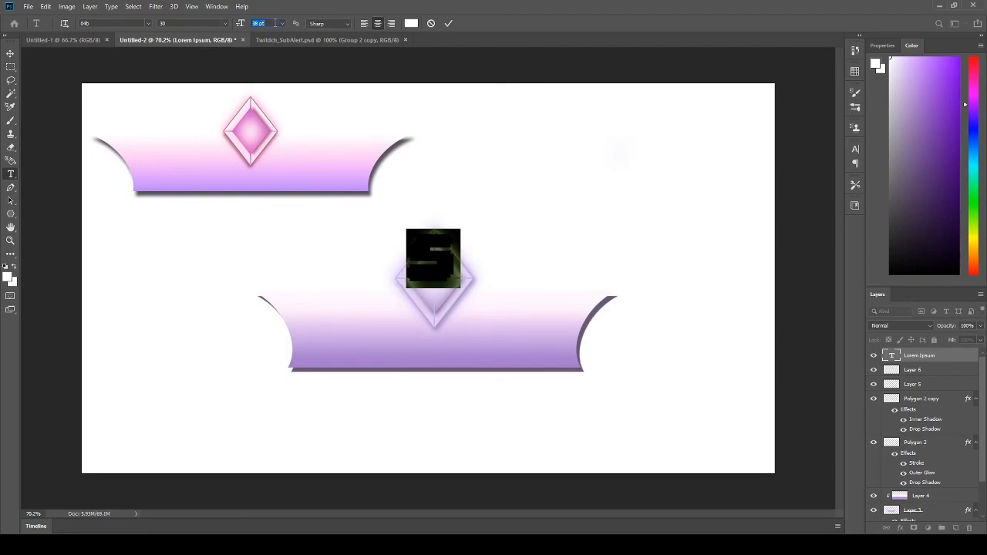
{"action": "key", "text": "Down"}
{"action": "key", "text": "Down"}
{"action": "key", "text": "Down"}
{"action": "key", "text": "Down"}
{"action": "key", "text": "Down"}
{"action": "key", "text": "Down"}
{"action": "key", "text": "Down"}
{"action": "key", "text": "Down"}
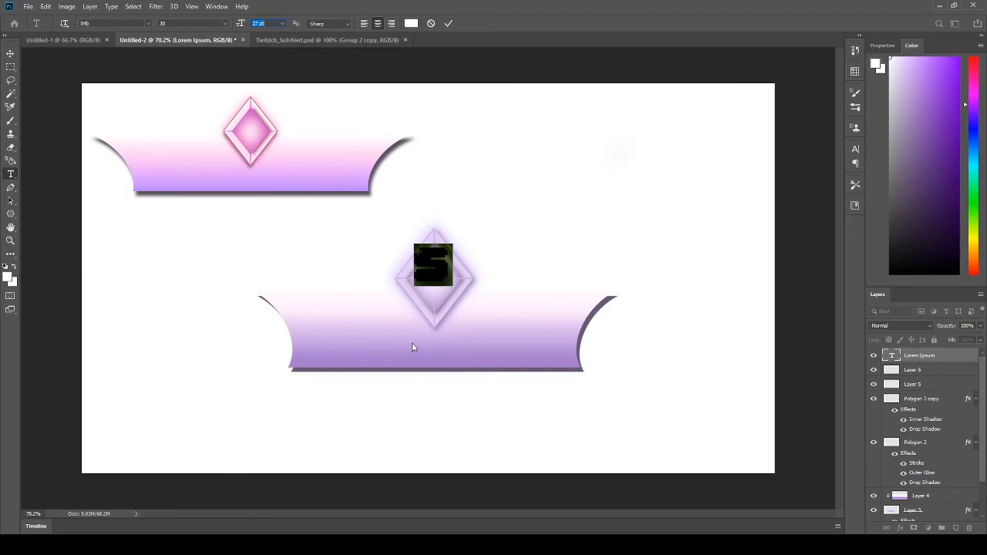
Step: Reduce the letter S to 25 pt and position it in the centre of the inner diamond
{"action": "mouse_move", "coordinate": [434, 299]}
{"action": "left_mouse_down"}
{"action": "mouse_move", "coordinate": [439, 319]}
{"action": "mouse_move", "coordinate": [440, 309]}
{"action": "left_mouse_up"}
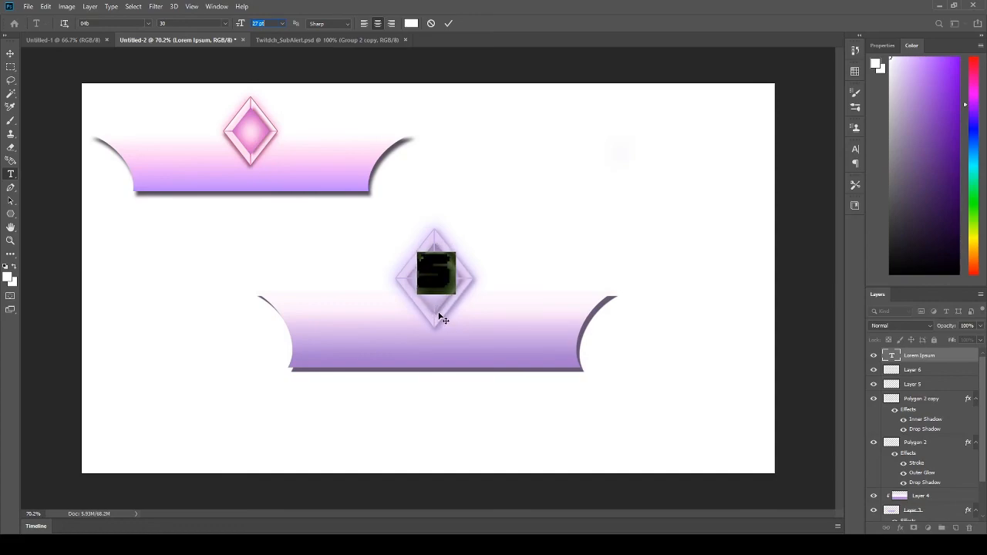
{"action": "left_click", "coordinate": [446, 292]}
{"action": "double_click", "coordinate": [445, 292]}
{"action": "scroll", "coordinate": [263, 24], "scroll_direction": "down", "scroll_amount": 2}
{"action": "left_click", "coordinate": [449, 23]}
{"action": "double_click", "coordinate": [446, 278]}
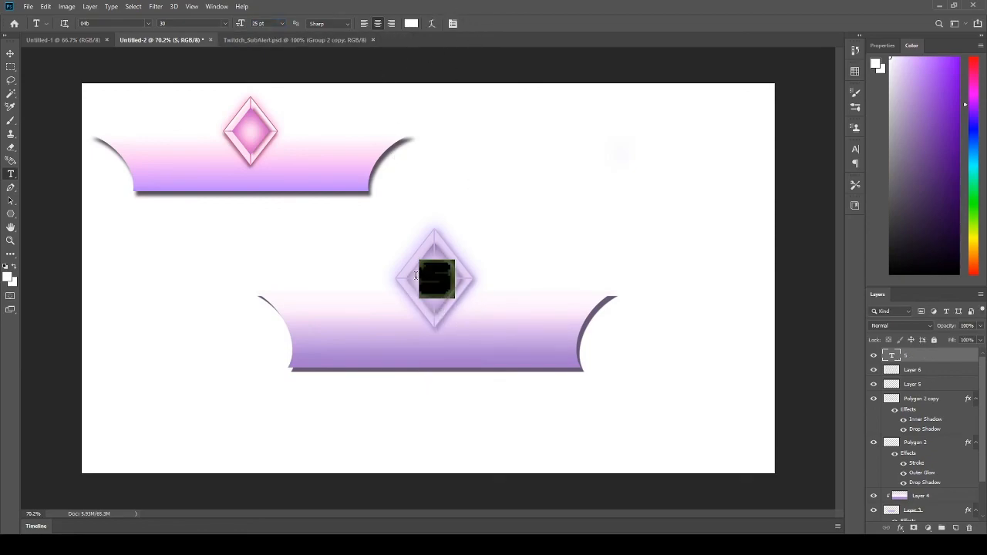
{"action": "left_click", "coordinate": [449, 23]}
{"action": "double_click", "coordinate": [434, 286]}
{"action": "left_click", "coordinate": [448, 22]}
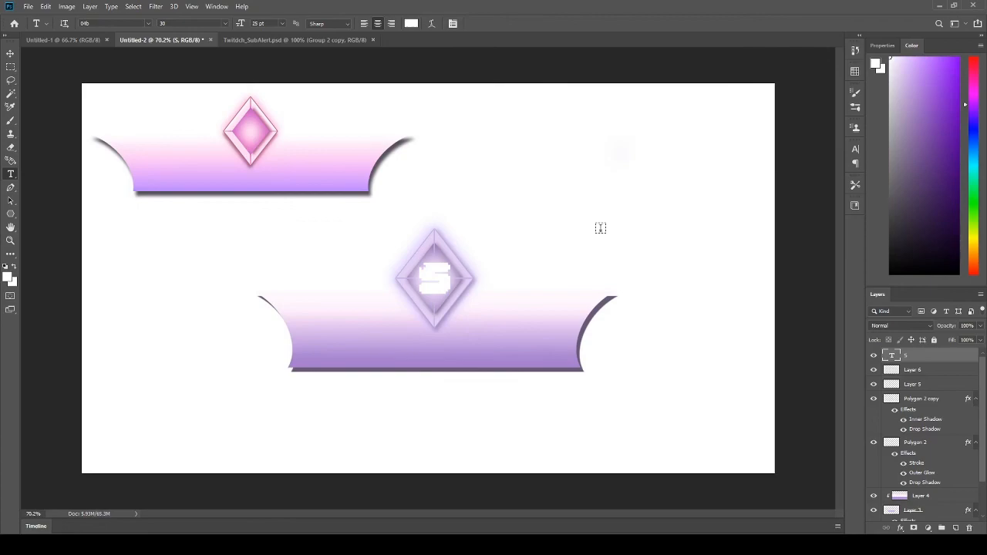